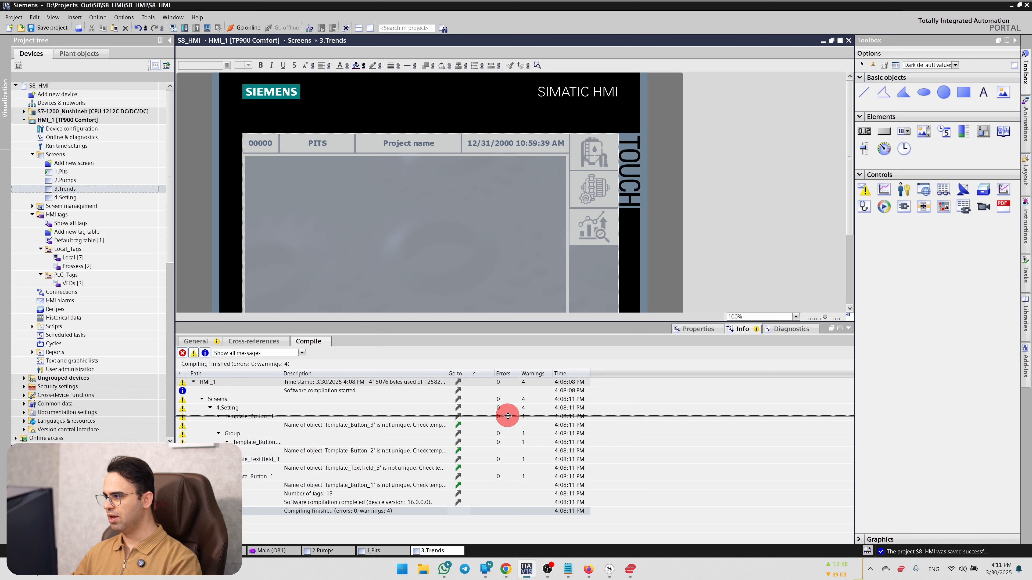
- Place a Trend view filling the empty content area of the 3.Trends screen and open its properties in an enlarged area
{"action": "left_click", "coordinate": [883, 189]}
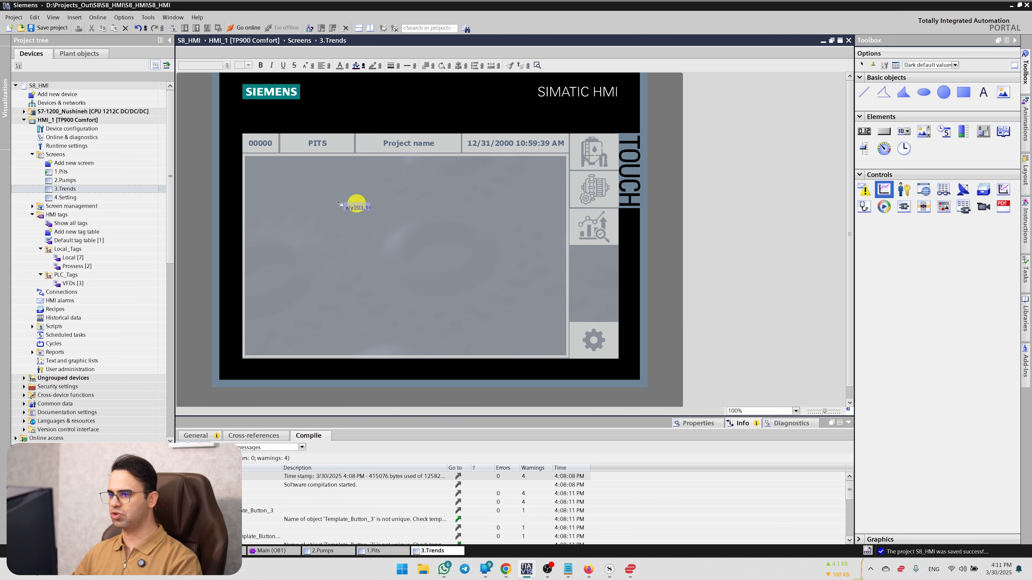
{"action": "mouse_move", "coordinate": [245, 158]}
{"action": "left_mouse_down"}
{"action": "mouse_move", "coordinate": [479, 323]}
{"action": "mouse_move", "coordinate": [544, 331]}
{"action": "mouse_move", "coordinate": [566, 355]}
{"action": "left_mouse_up"}
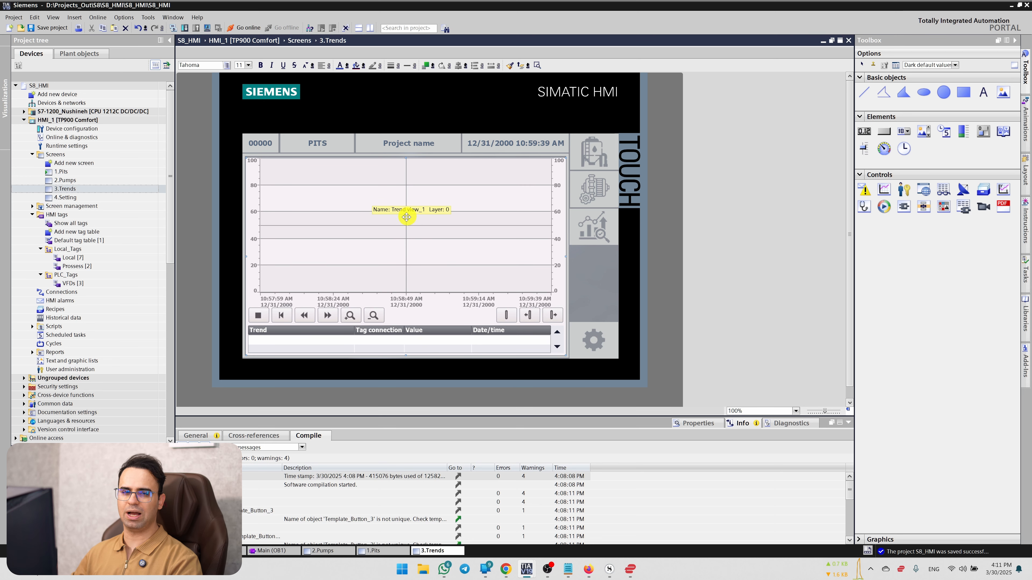
{"action": "right_click", "coordinate": [349, 214]}
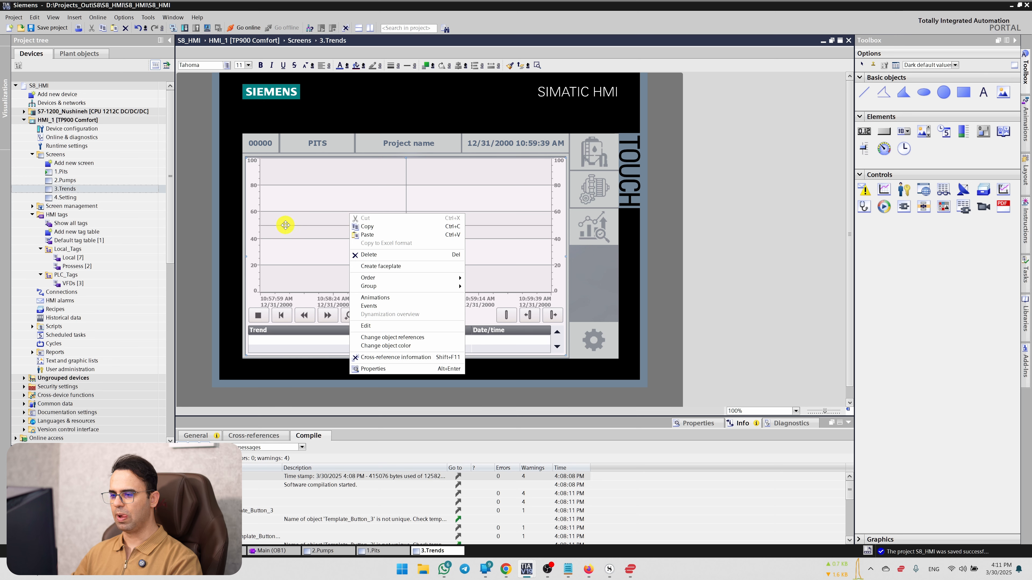
{"action": "left_click", "coordinate": [371, 370]}
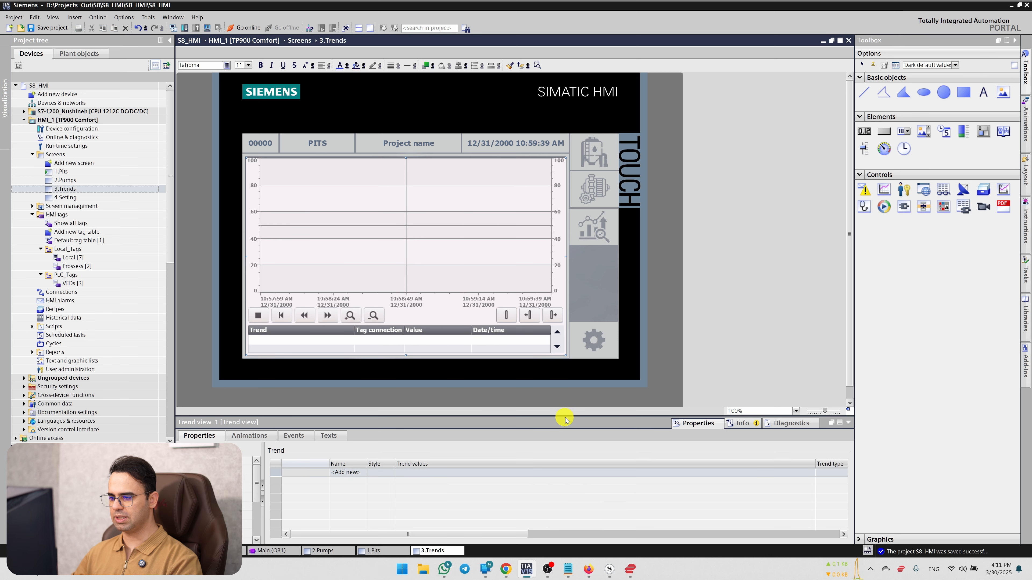
{"action": "left_click_drag", "start_coordinate": [568, 417], "coordinate": [582, 288]}
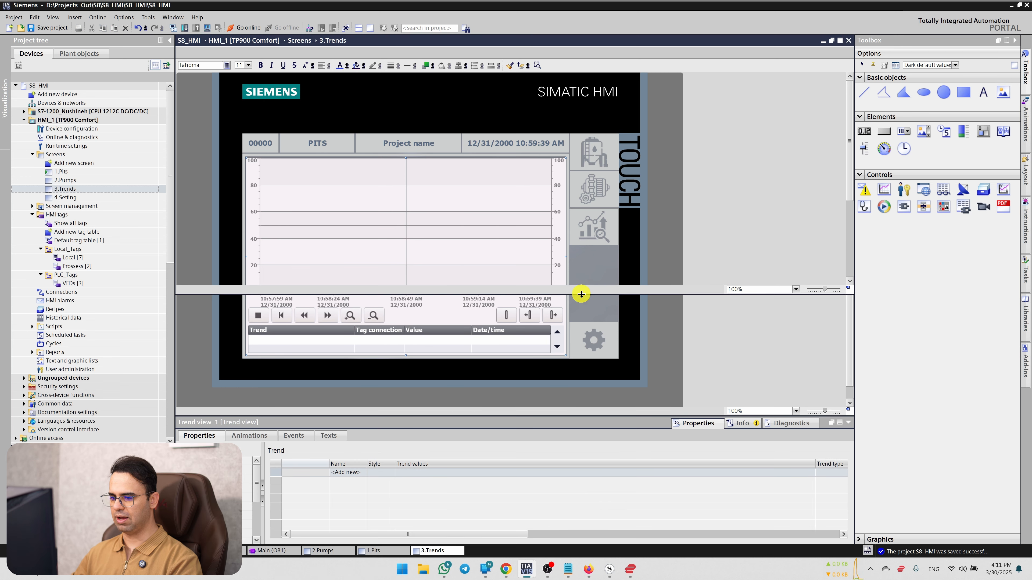
- Add a new trend to the trend view and name it Mud
{"action": "left_click", "coordinate": [318, 352]}
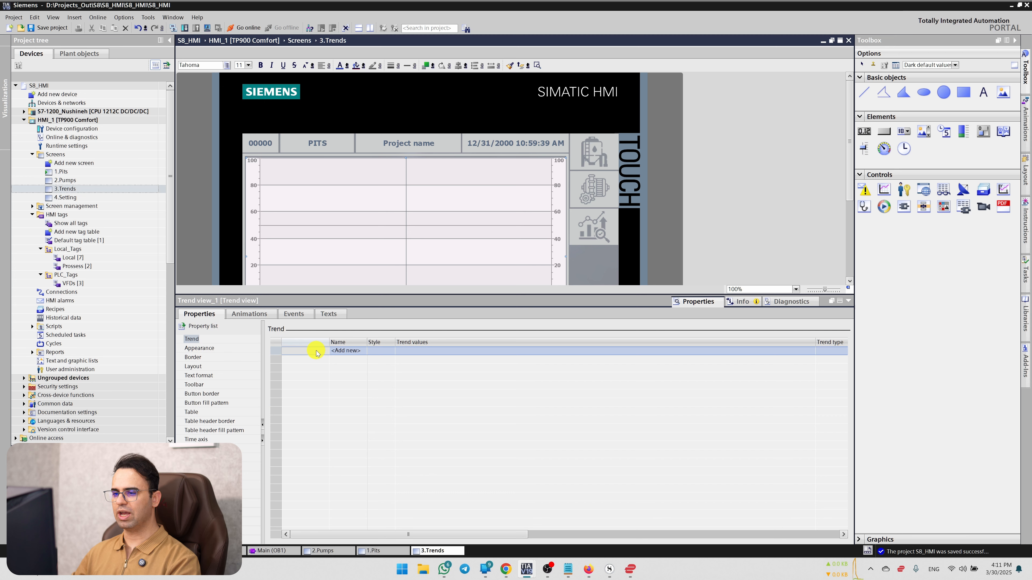
{"action": "left_click", "coordinate": [343, 353]}
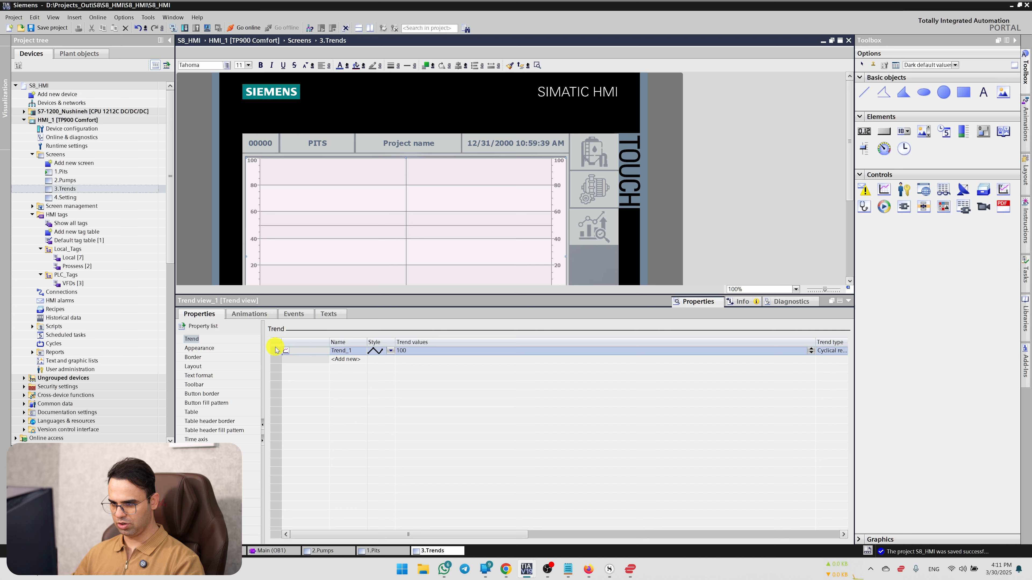
{"action": "left_click", "coordinate": [345, 352]}
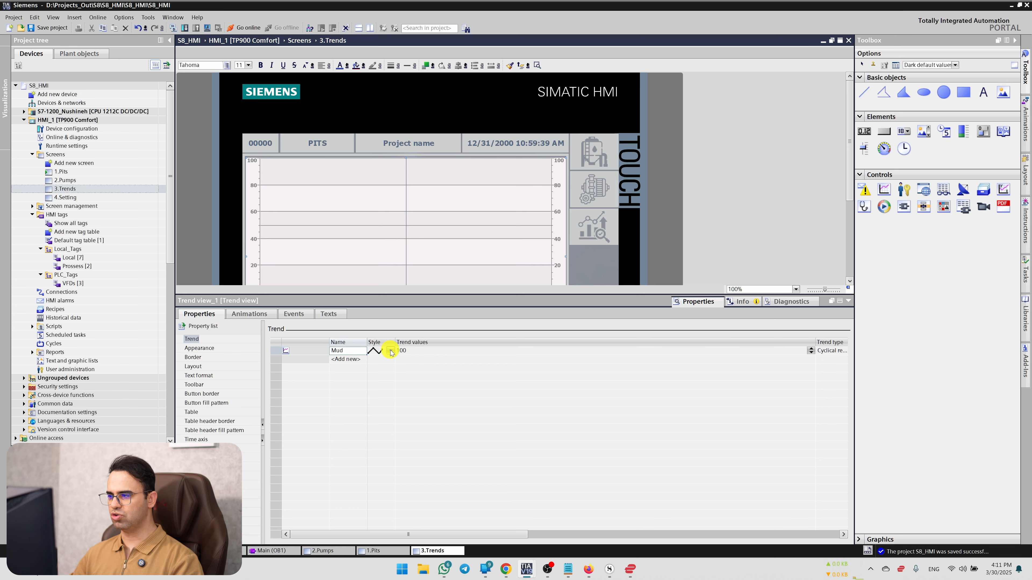
- Set the Mud trend's line style mode to Interpolated
{"action": "left_click_drag", "start_coordinate": [813, 339], "coordinate": [446, 339]}
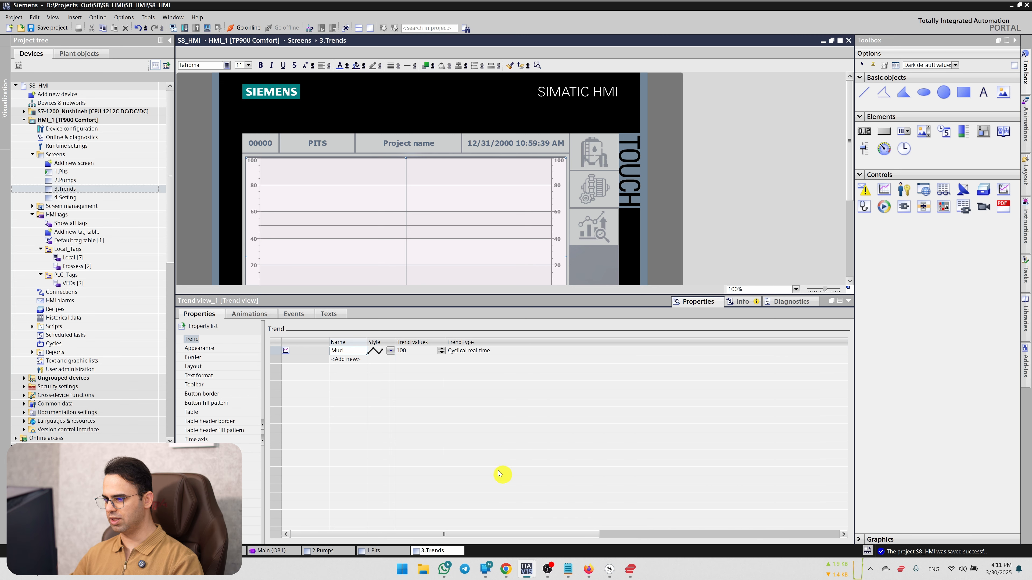
{"action": "left_click", "coordinate": [390, 350]}
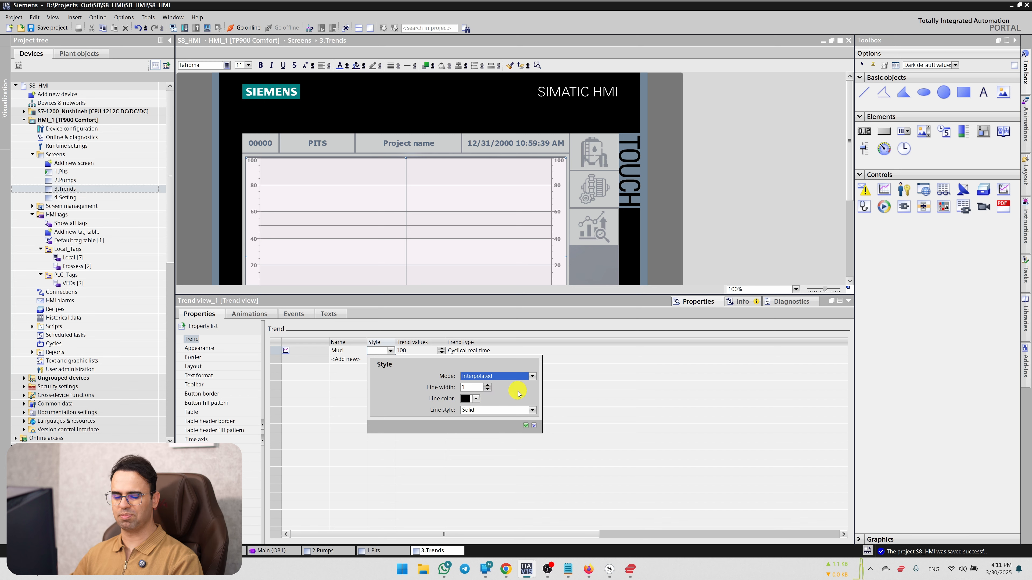
{"action": "left_click", "coordinate": [531, 377]}
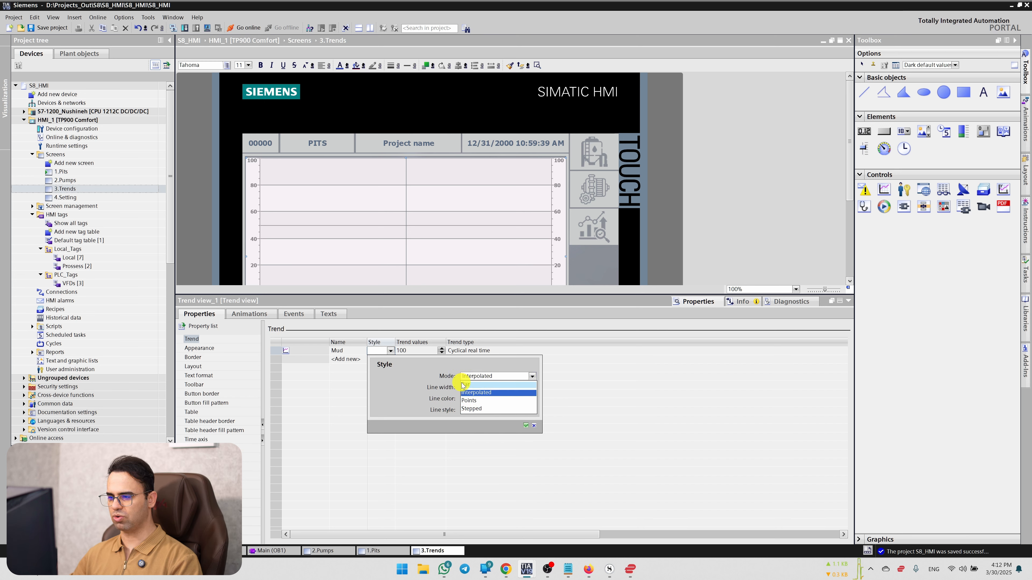
{"action": "left_click", "coordinate": [465, 392]}
{"action": "left_click", "coordinate": [524, 425]}
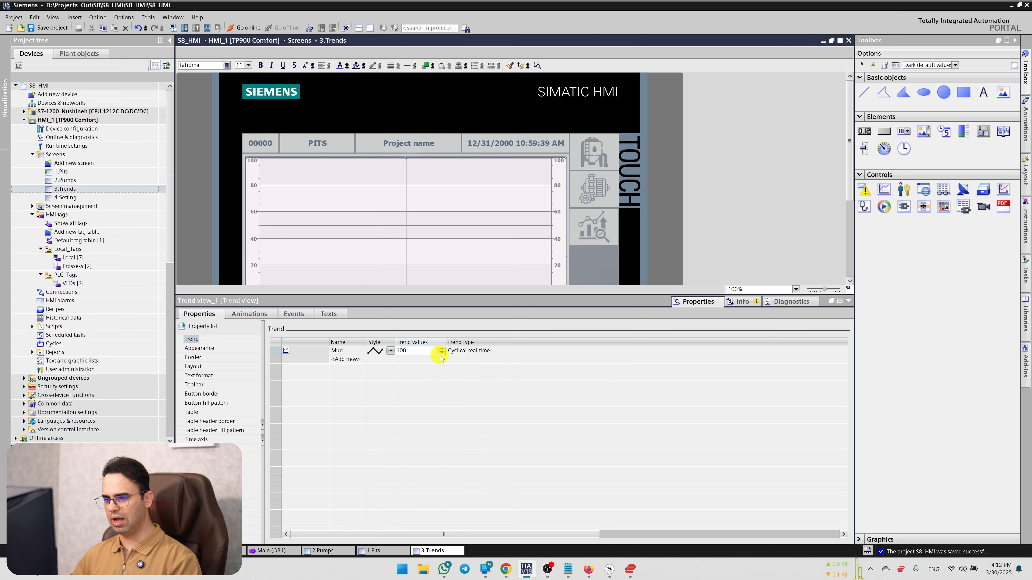
- Set the Mud trend's type to Data log
{"action": "mouse_move", "coordinate": [588, 534]}
{"action": "left_mouse_down"}
{"action": "mouse_move", "coordinate": [629, 528]}
{"action": "mouse_move", "coordinate": [592, 527]}
{"action": "mouse_move", "coordinate": [601, 527]}
{"action": "left_mouse_up"}
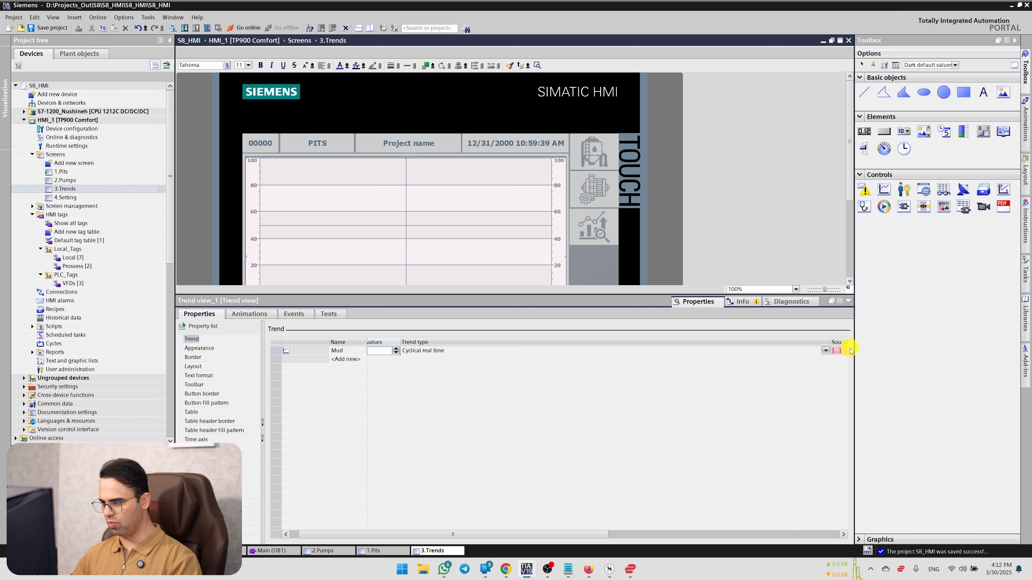
{"action": "left_click_drag", "start_coordinate": [828, 340], "coordinate": [499, 342]}
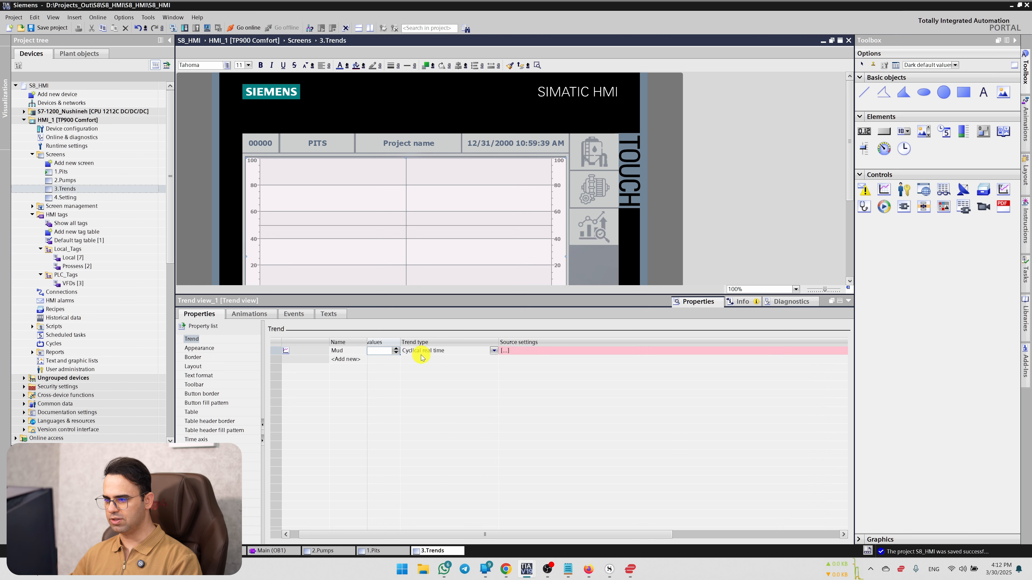
{"action": "left_click", "coordinate": [494, 352]}
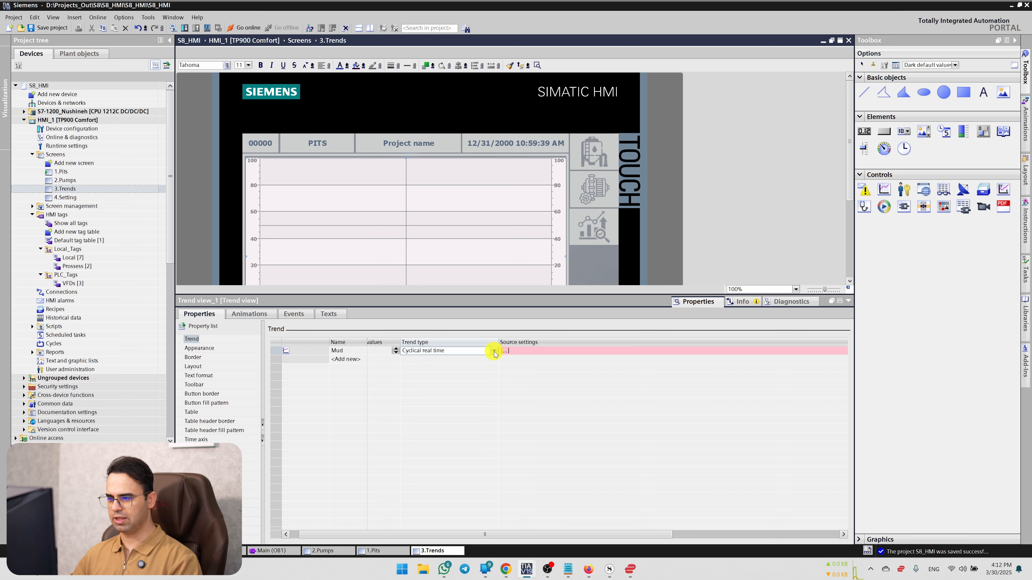
{"action": "left_click", "coordinate": [494, 351]}
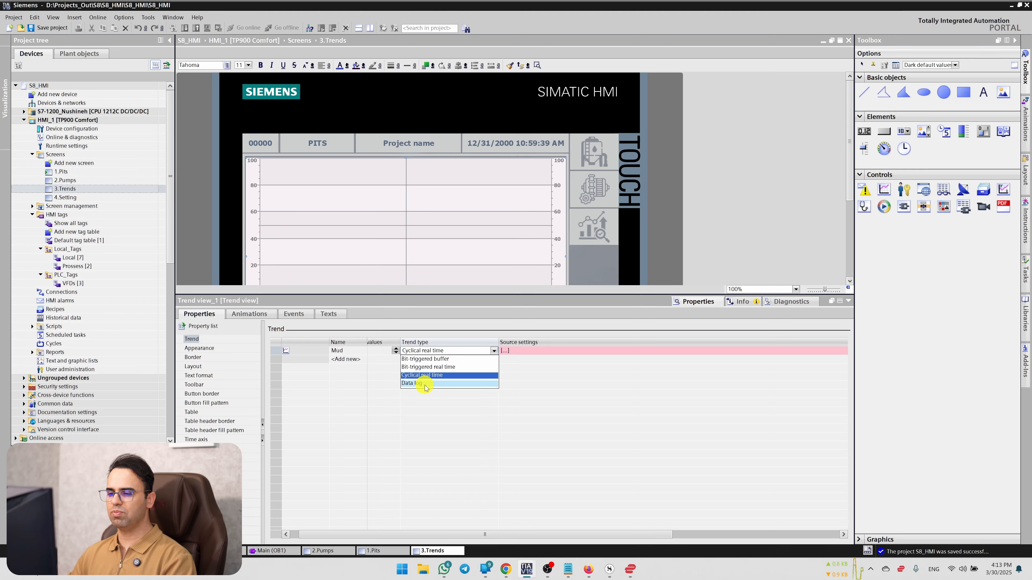
{"action": "left_click", "coordinate": [425, 381]}
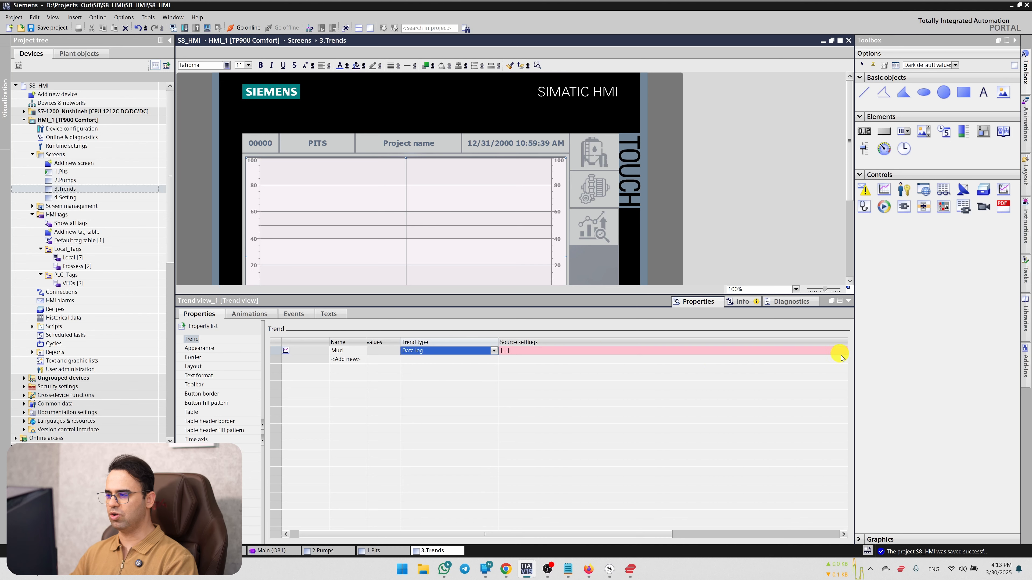
- Check the Mud trend's source settings for the Data log type
{"action": "left_click_drag", "start_coordinate": [663, 536], "coordinate": [712, 434]}
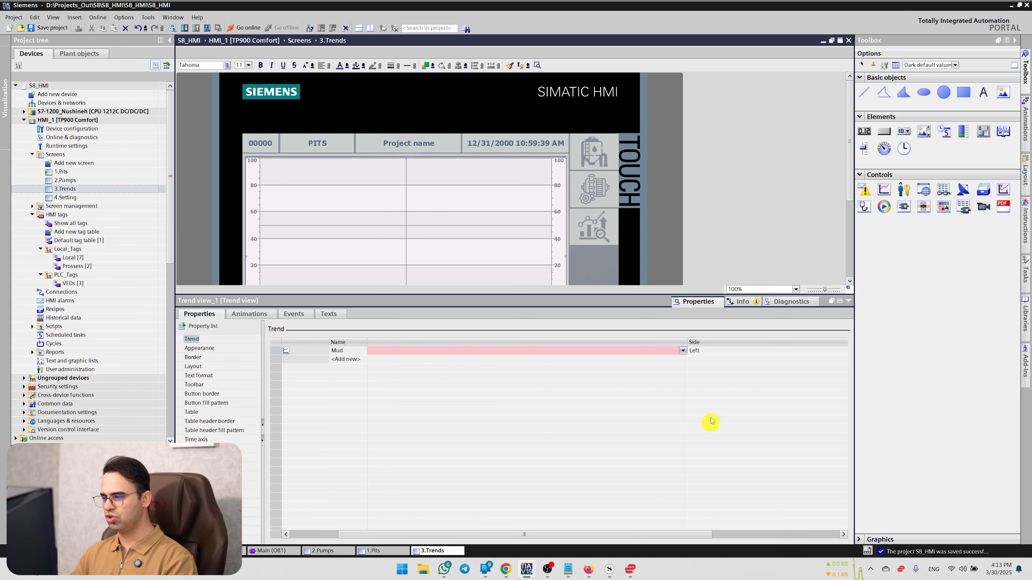
{"action": "left_click_drag", "start_coordinate": [685, 344], "coordinate": [474, 344]}
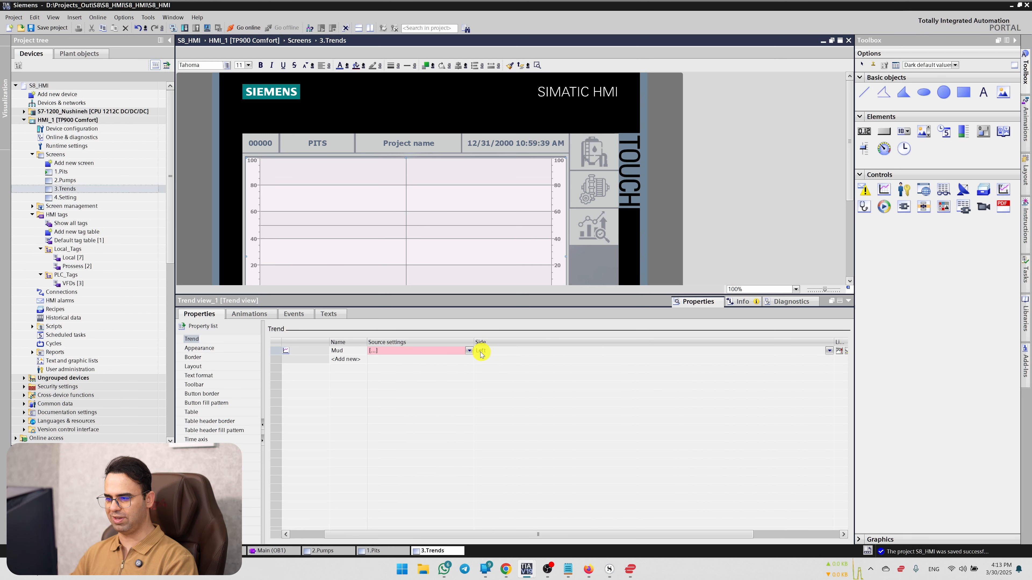
{"action": "left_click", "coordinate": [469, 350]}
{"action": "left_click", "coordinate": [469, 350]}
{"action": "left_click_drag", "start_coordinate": [458, 534], "coordinate": [424, 535]}
- Change the Mud trend's type to Cyclical real time
{"action": "left_click", "coordinate": [538, 350]}
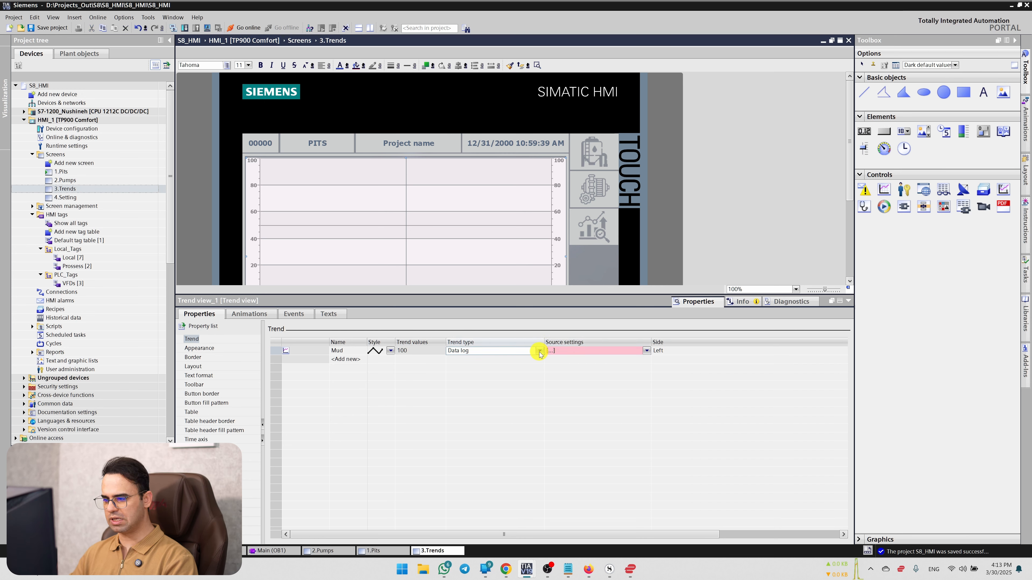
{"action": "left_click", "coordinate": [539, 351]}
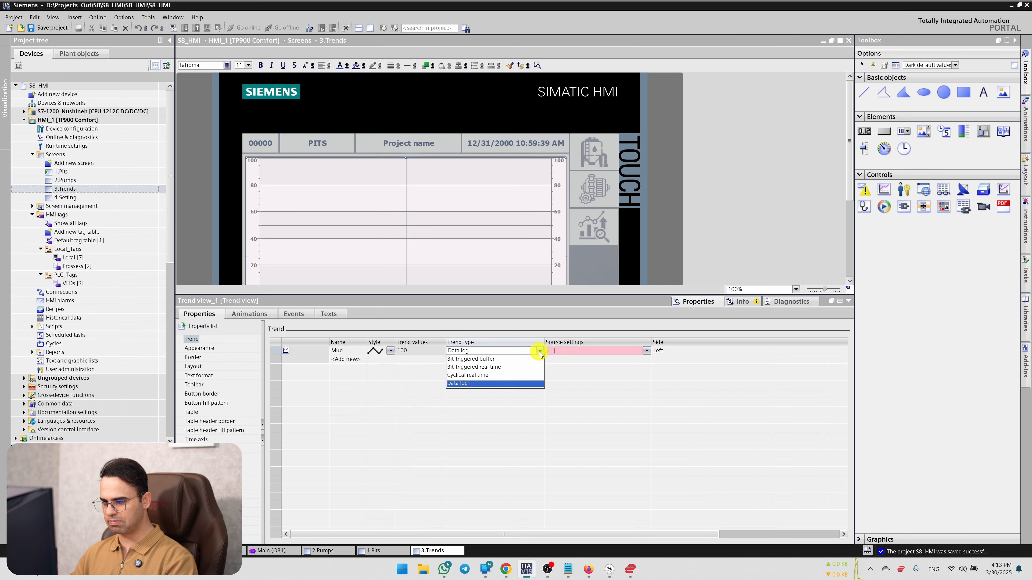
{"action": "left_click", "coordinate": [490, 376]}
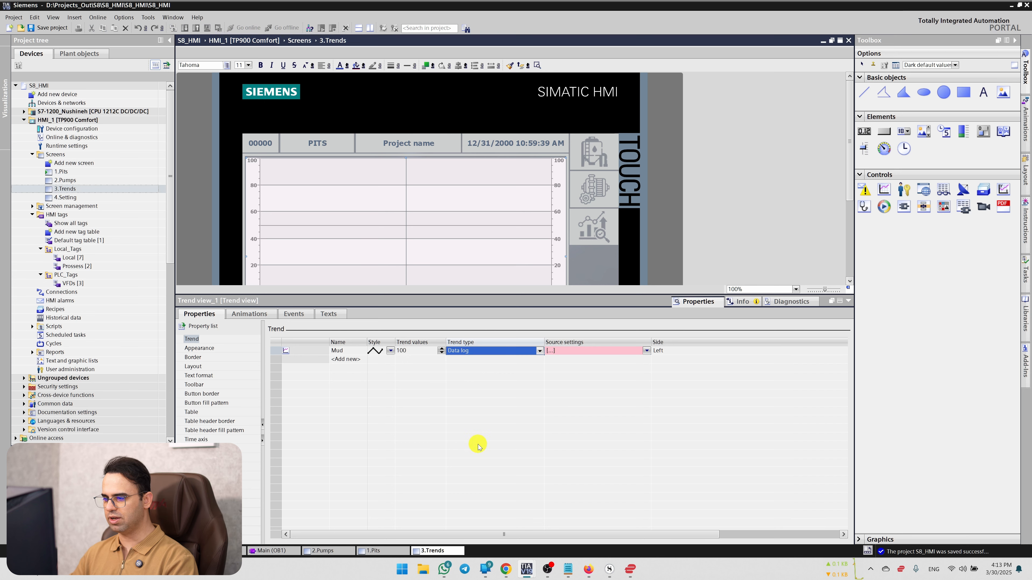
- Assign the tag Pit_1 as the Mud trend's process value source with a cycle of 3.0 s
{"action": "left_click", "coordinate": [647, 351]}
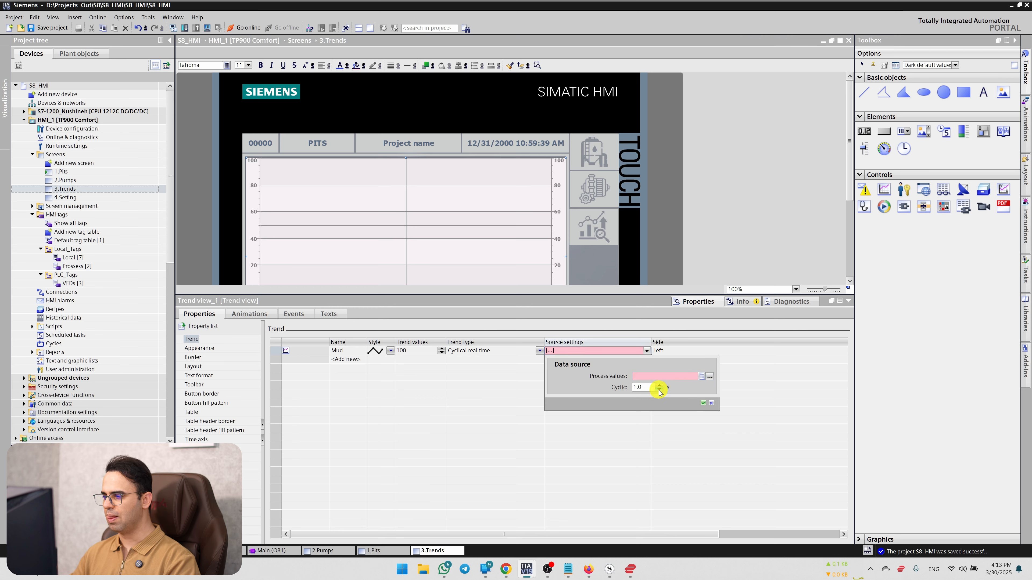
{"action": "left_click", "coordinate": [701, 376]}
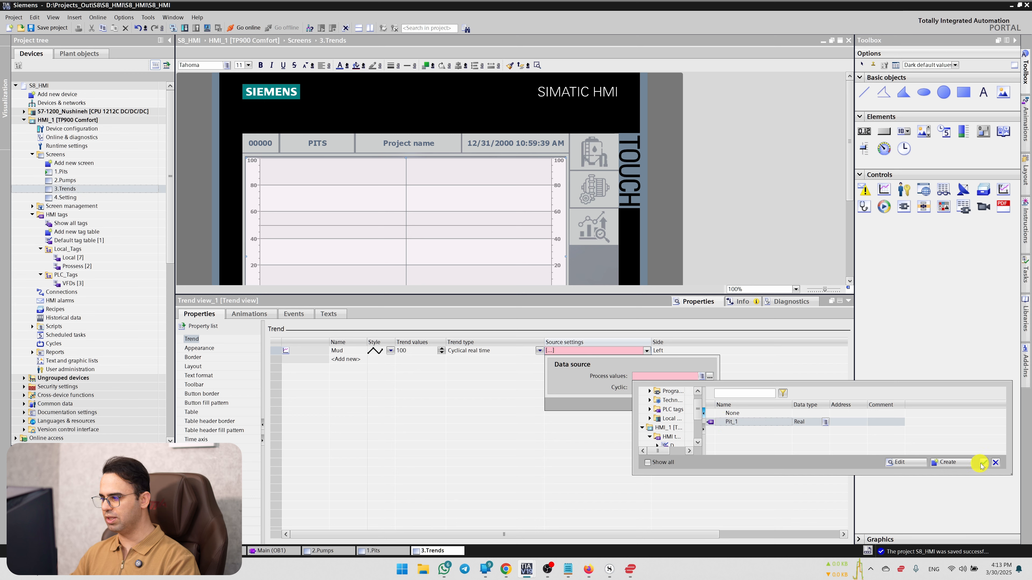
{"action": "left_click", "coordinate": [984, 462]}
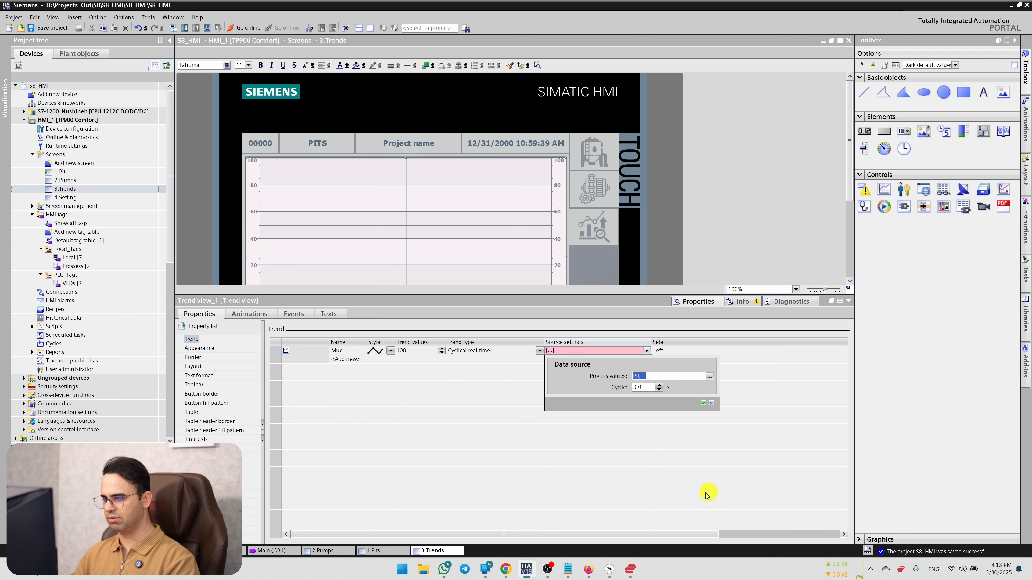
{"action": "left_click", "coordinate": [703, 404]}
{"action": "left_click", "coordinate": [534, 530]}
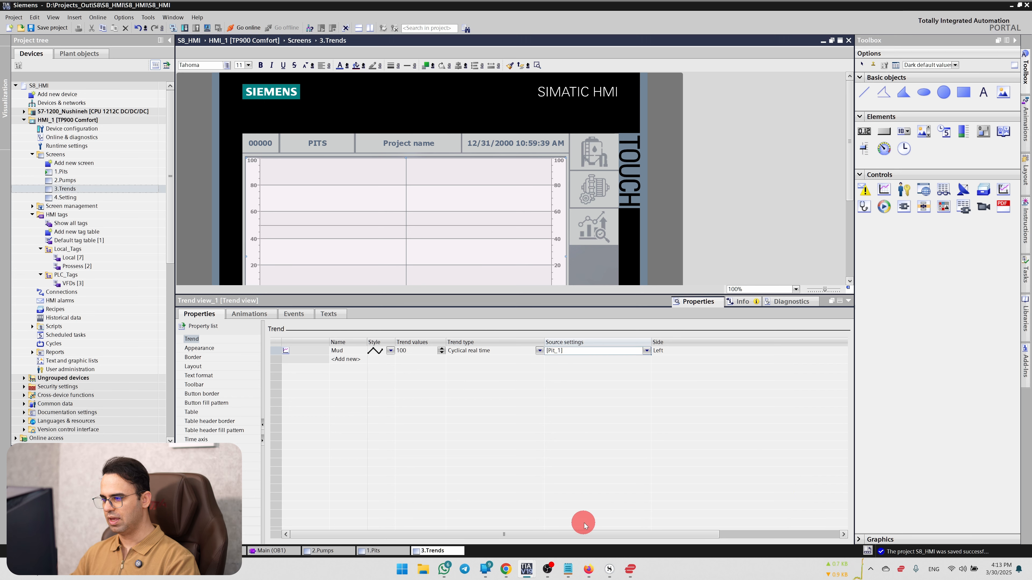
- Examine the Mud trend's side and limits options and the trend view's appearance, border, layout and text format settings
{"action": "left_click_drag", "start_coordinate": [589, 534], "coordinate": [627, 531]}
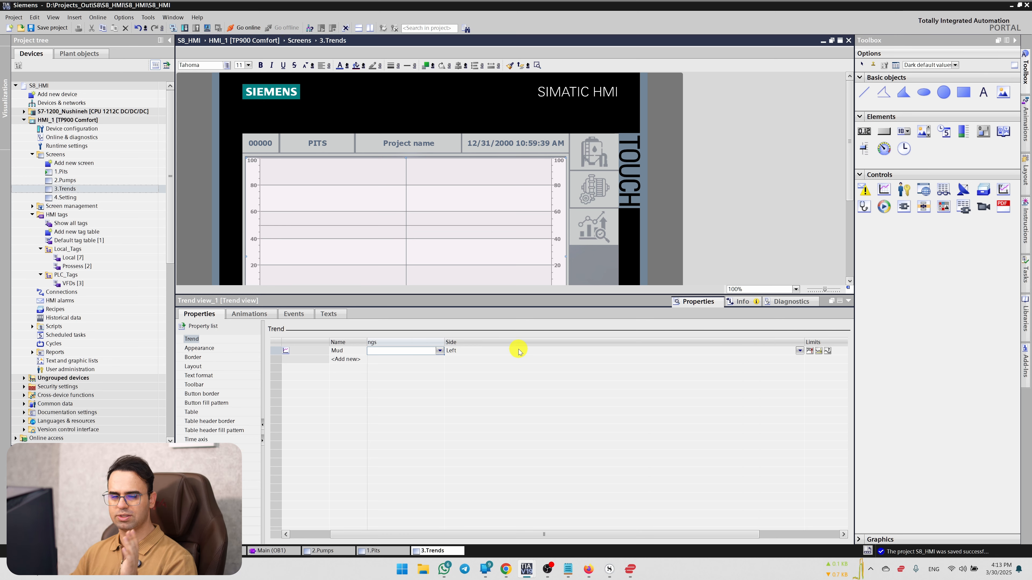
{"action": "left_click_drag", "start_coordinate": [557, 535], "coordinate": [641, 535]}
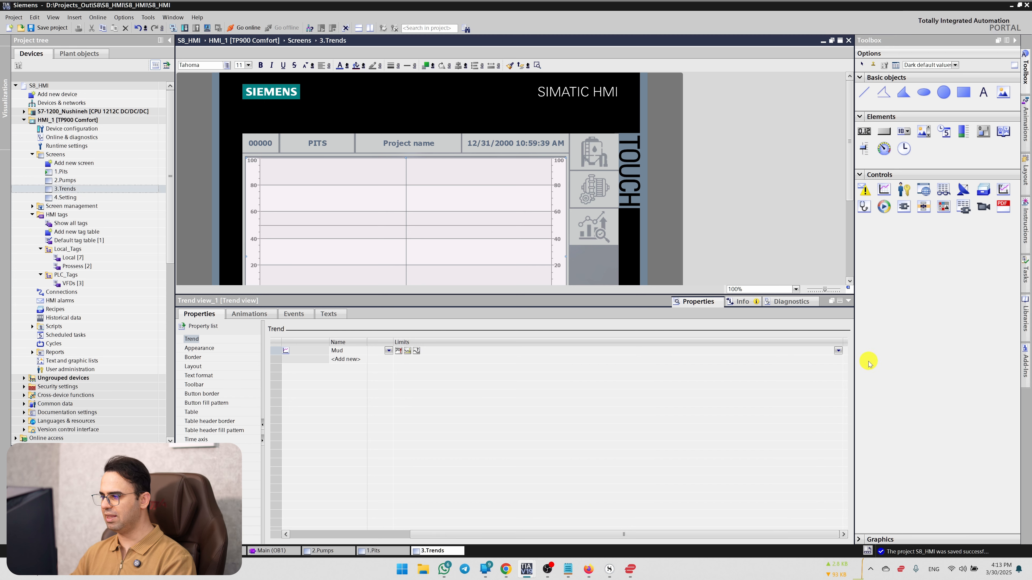
{"action": "left_click", "coordinate": [839, 352]}
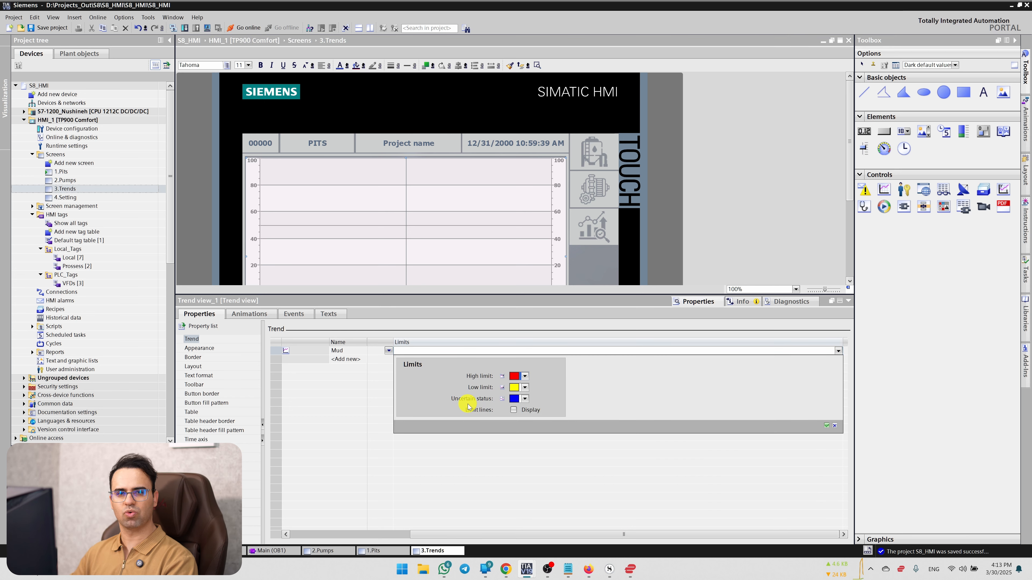
{"action": "left_click", "coordinate": [525, 455]}
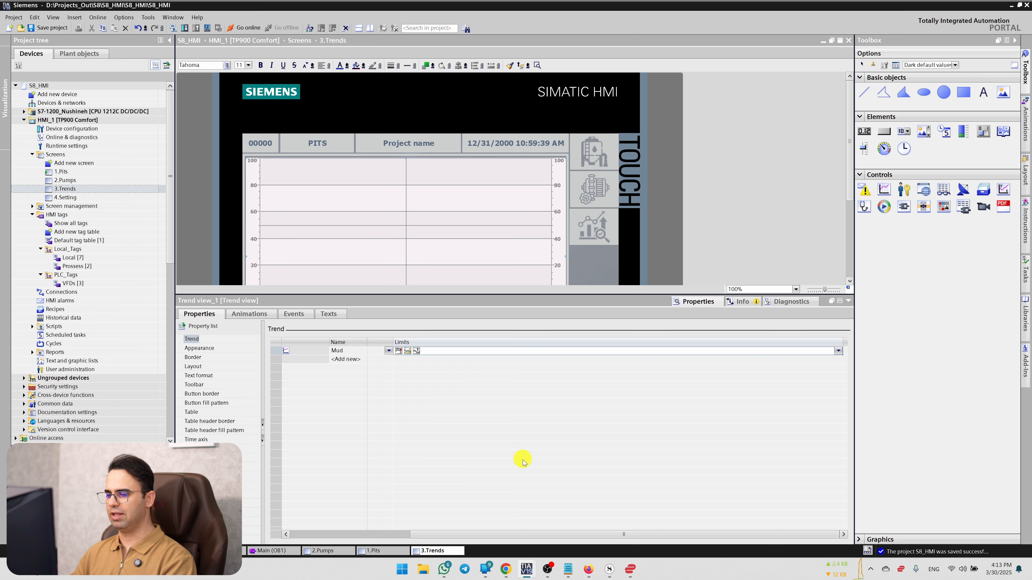
{"action": "left_click_drag", "start_coordinate": [462, 533], "coordinate": [324, 534]}
{"action": "left_click", "coordinate": [199, 348]}
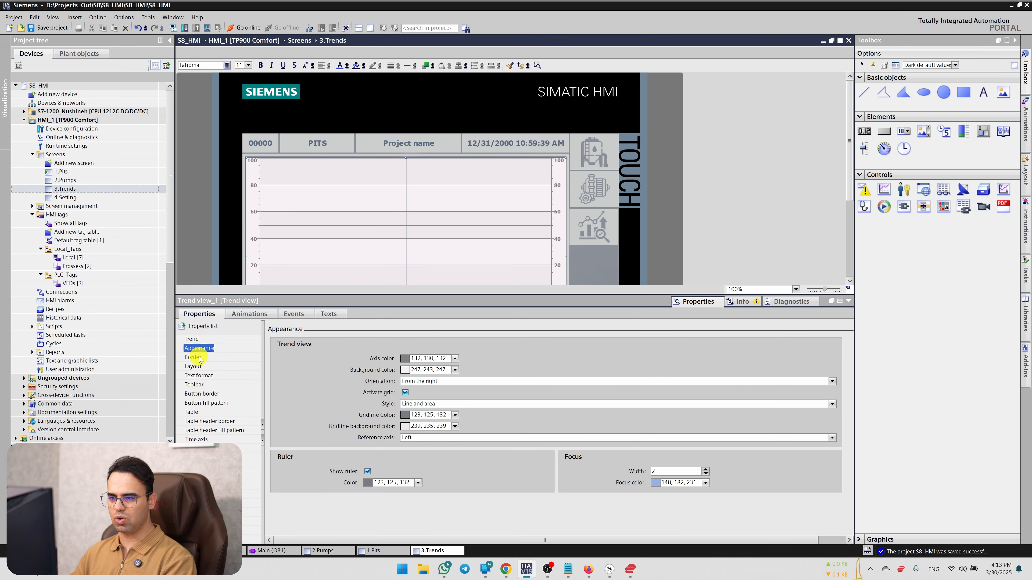
{"action": "left_click", "coordinate": [198, 357]}
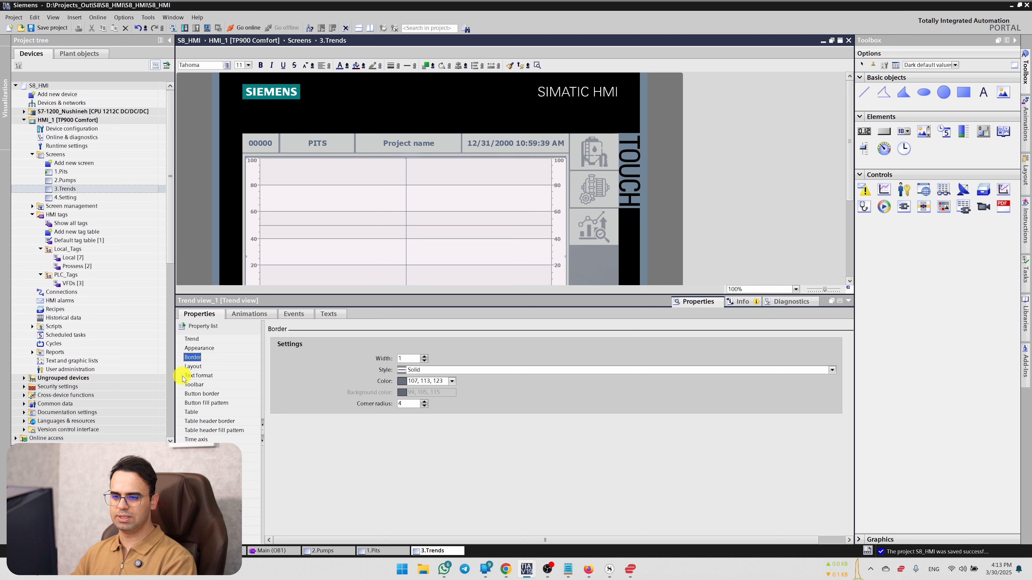
{"action": "left_click", "coordinate": [193, 367]}
{"action": "left_click", "coordinate": [204, 376]}
- Turn off the toolbar display of the trend view
{"action": "left_click", "coordinate": [199, 386]}
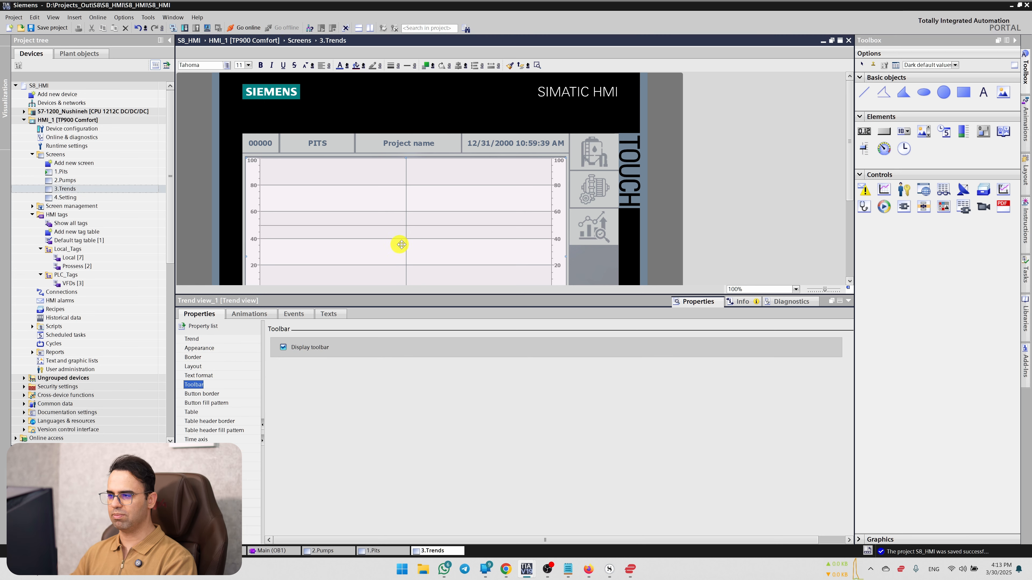
{"action": "scroll", "coordinate": [395, 246], "scroll_direction": "down", "scroll_amount": 3}
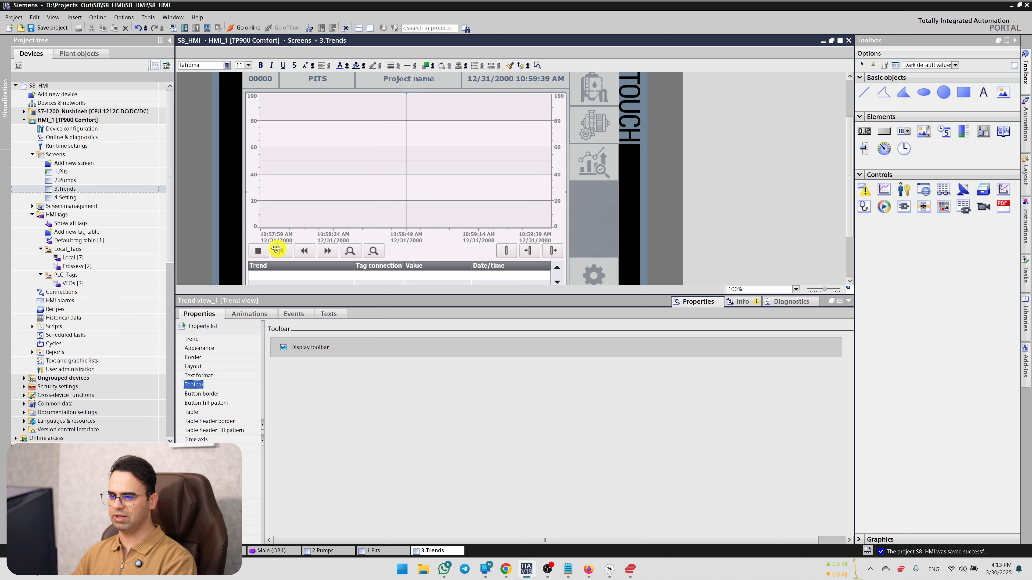
{"action": "left_click", "coordinate": [283, 348]}
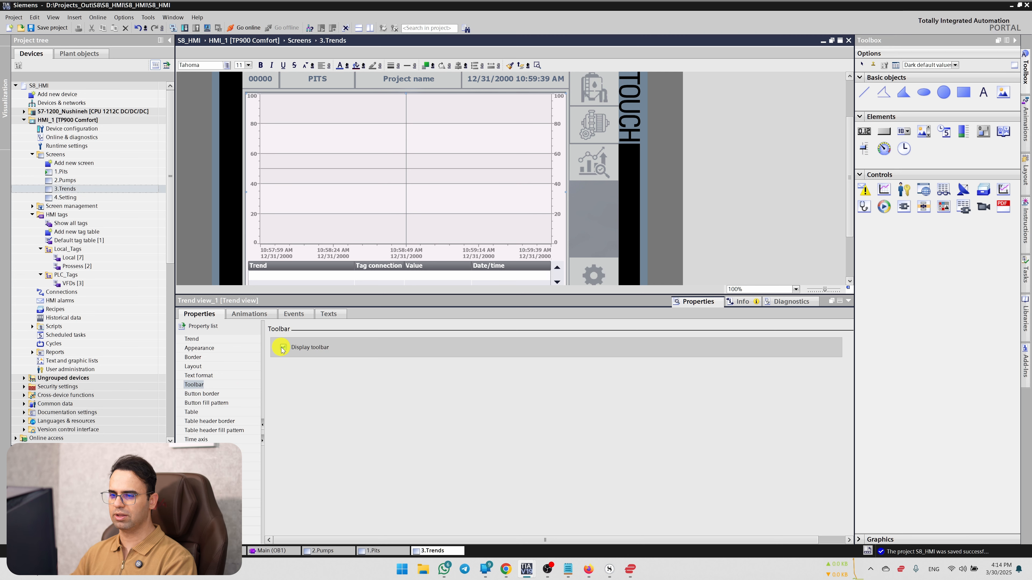
- Examine the trend view's button border, table, table header border and header fill pattern settings, testing the table display on and off
{"action": "left_click", "coordinate": [205, 394]}
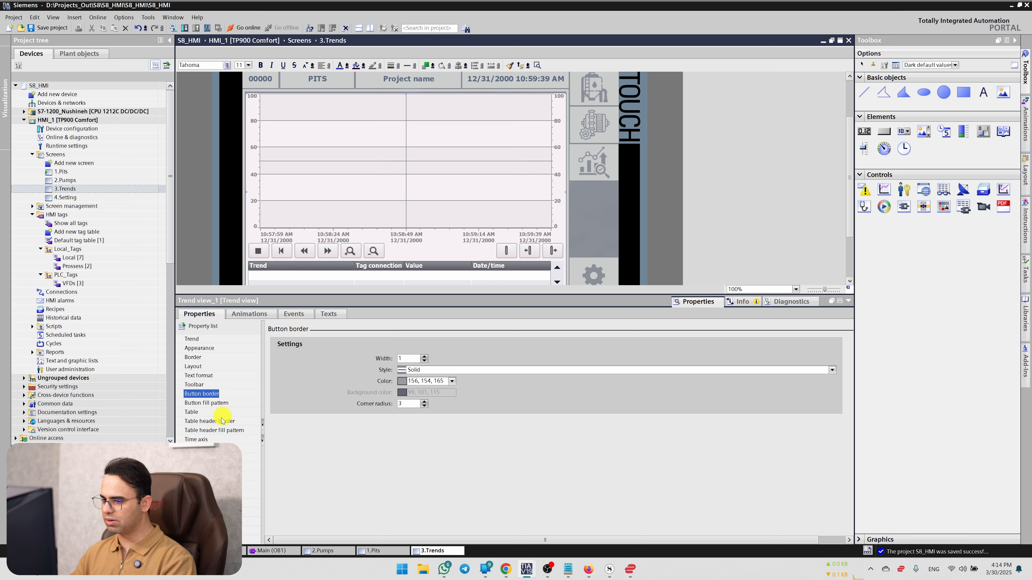
{"action": "left_click", "coordinate": [194, 413]}
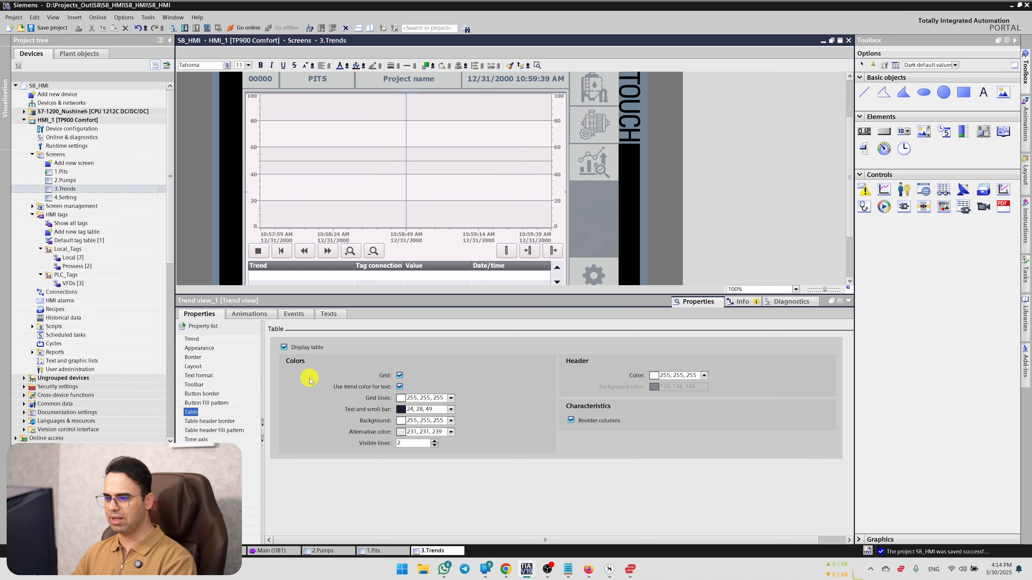
{"action": "left_click", "coordinate": [286, 349]}
{"action": "left_click", "coordinate": [286, 349]}
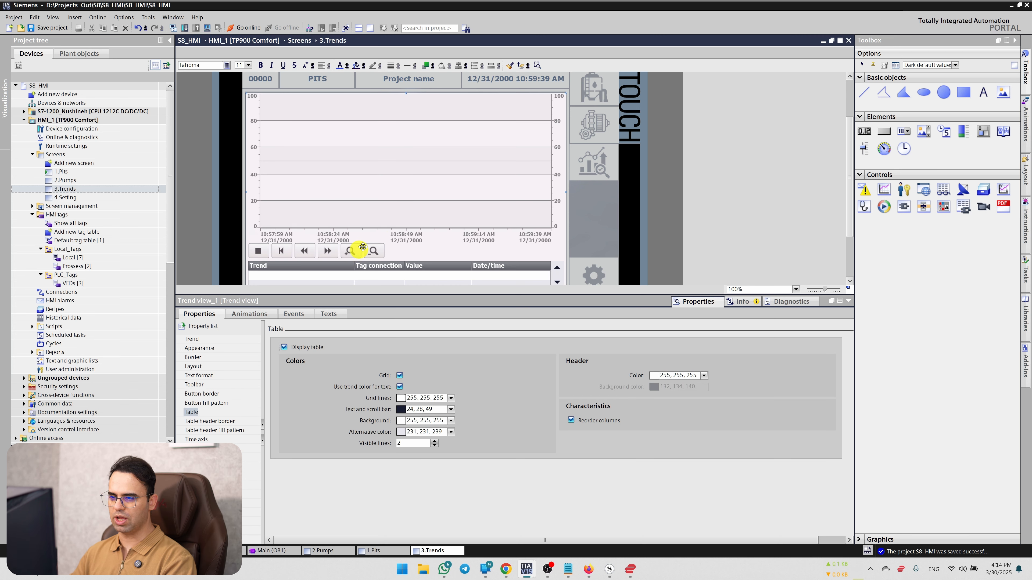
{"action": "scroll", "coordinate": [366, 252], "scroll_direction": "down", "scroll_amount": 3}
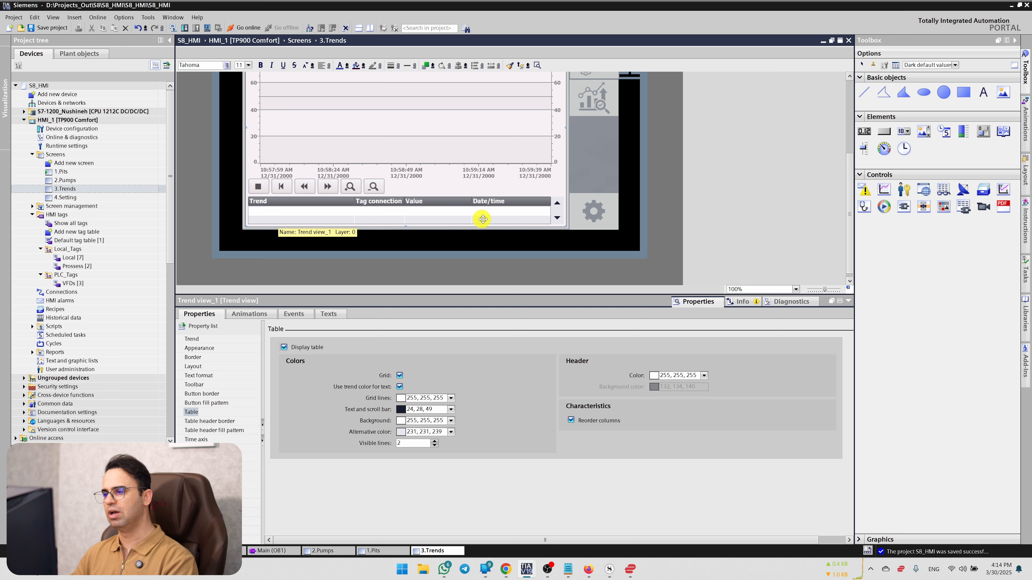
{"action": "left_click", "coordinate": [215, 423]}
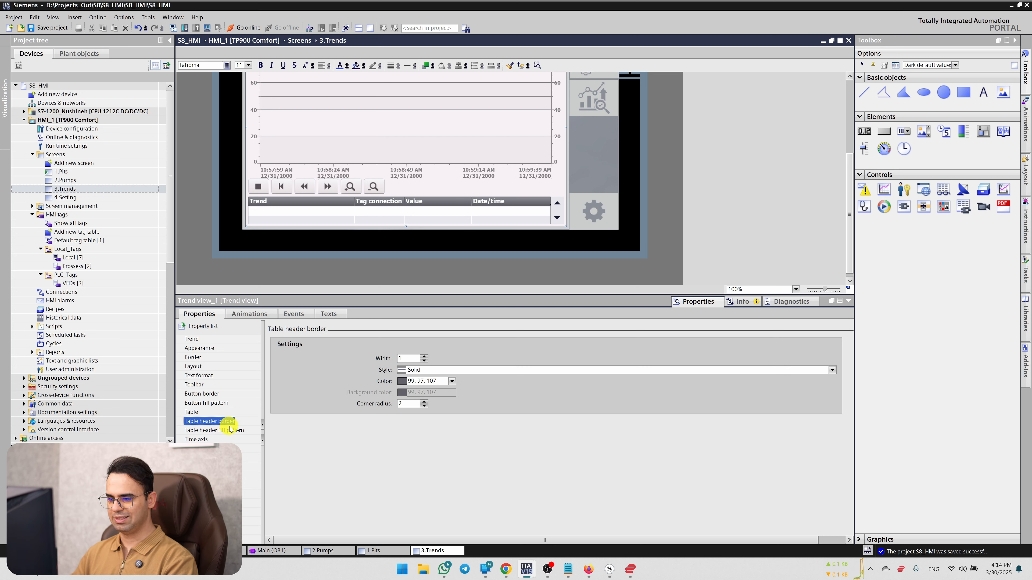
{"action": "left_click", "coordinate": [214, 432]}
- Set the time interval of the trend view's time axis to 3000 s
{"action": "left_click", "coordinate": [197, 440]}
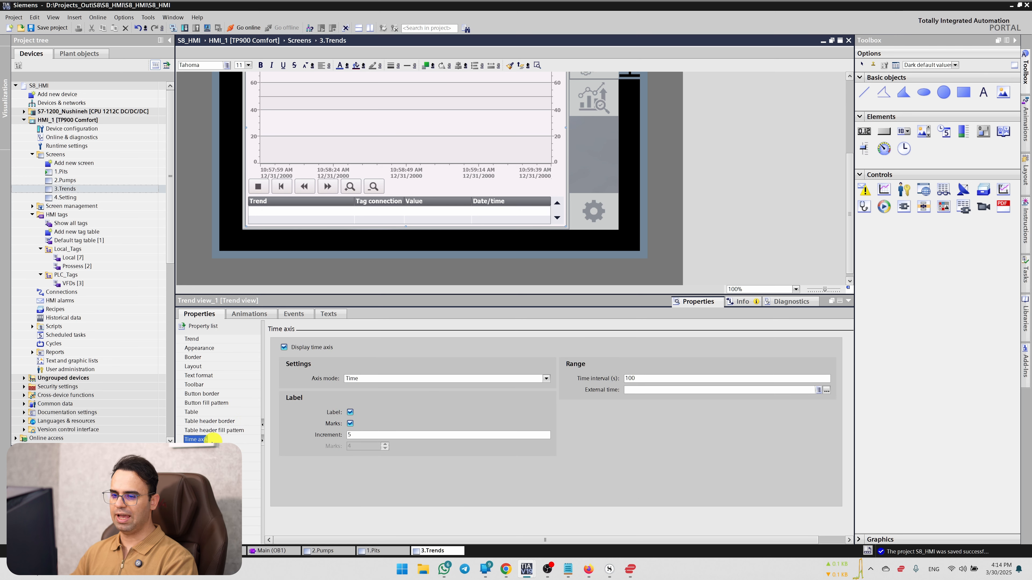
{"action": "left_click_drag", "start_coordinate": [643, 380], "coordinate": [598, 386]}
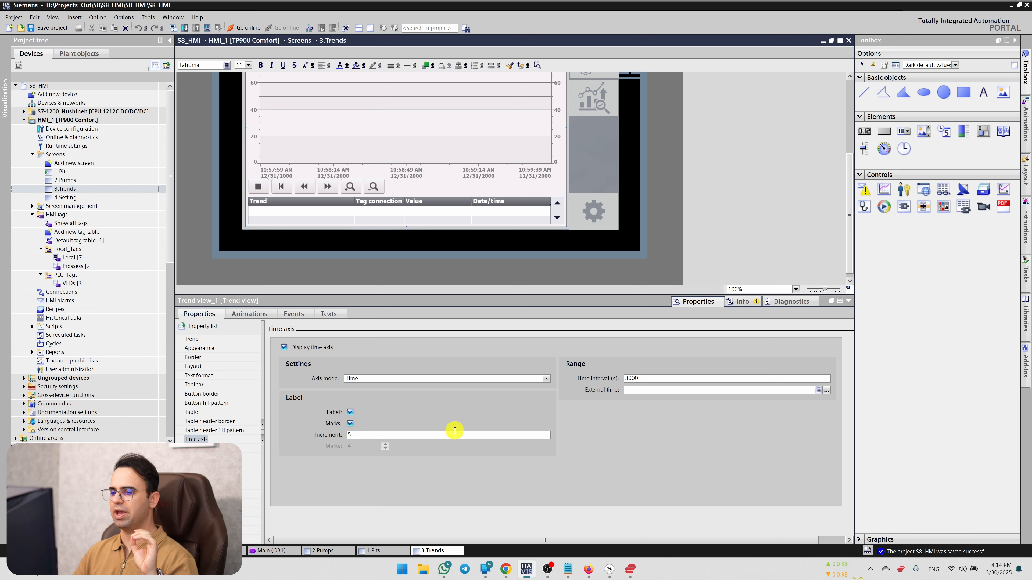
- Try the Points and Tag/constant modes for the time axis and return it to Time mode
{"action": "left_click", "coordinate": [395, 384]}
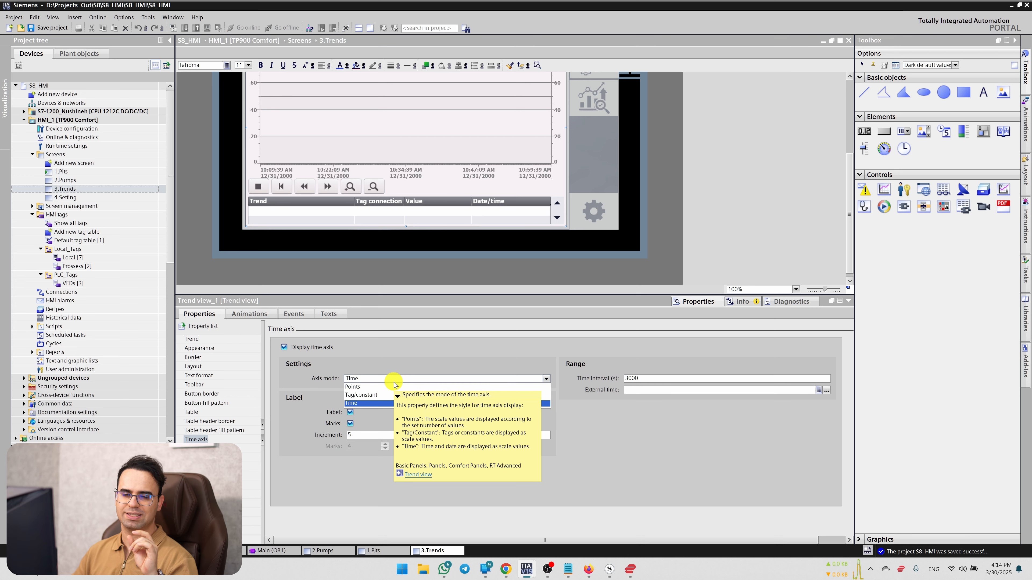
{"action": "left_click", "coordinate": [364, 386]}
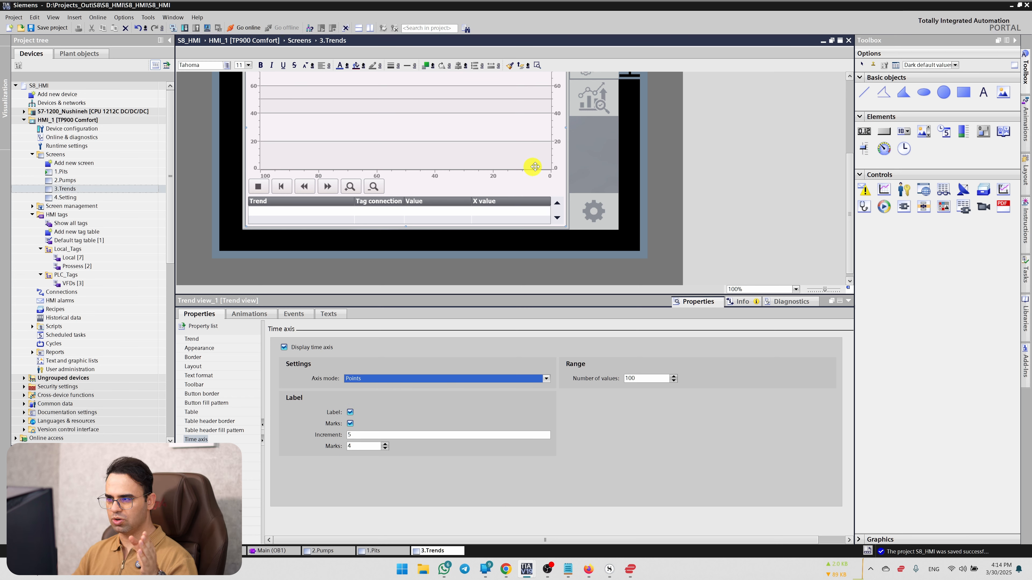
{"action": "left_click", "coordinate": [421, 379]}
{"action": "left_click", "coordinate": [372, 395]}
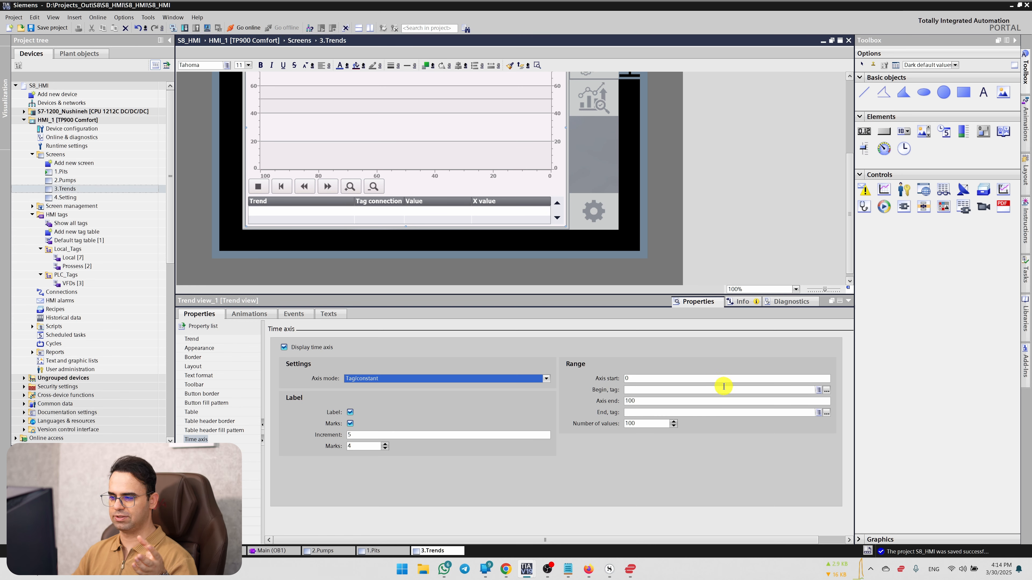
{"action": "left_click", "coordinate": [545, 380]}
{"action": "left_click", "coordinate": [371, 402]}
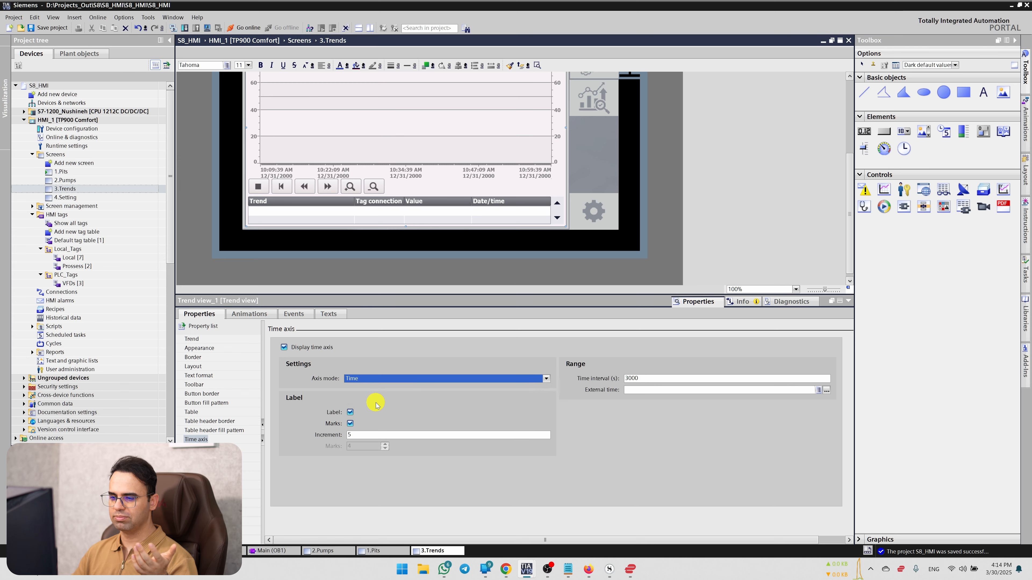
- Hide the right Y axis of the trend view and return to its list of trends
{"action": "left_click", "coordinate": [197, 449]}
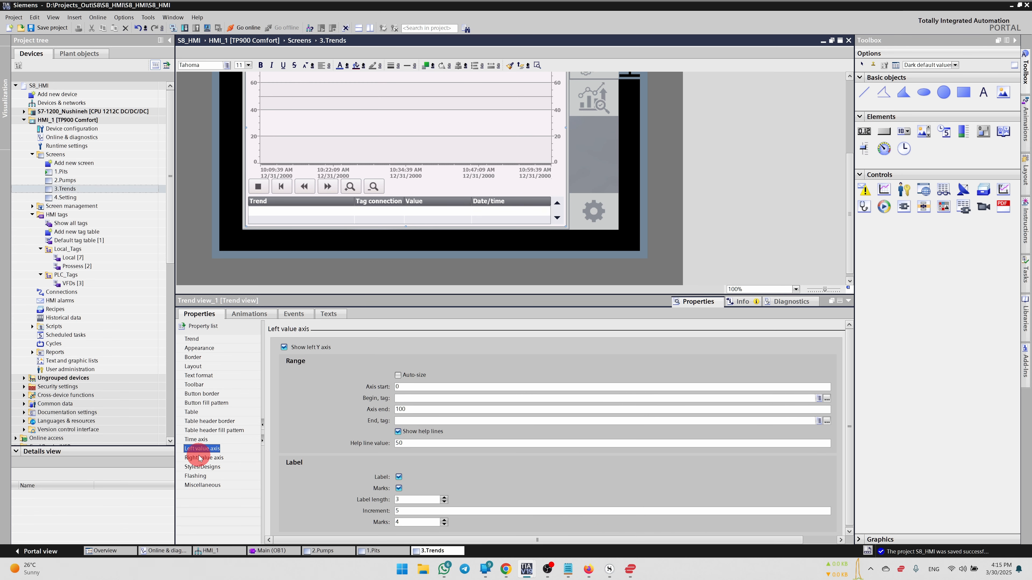
{"action": "left_click", "coordinate": [203, 457]}
{"action": "left_click", "coordinate": [283, 348]}
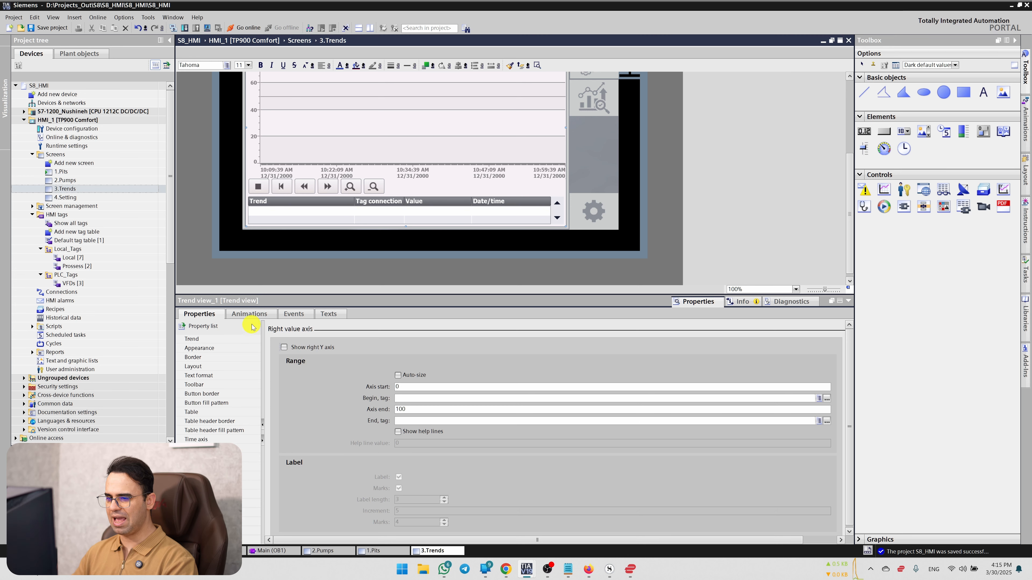
{"action": "left_click", "coordinate": [191, 338]}
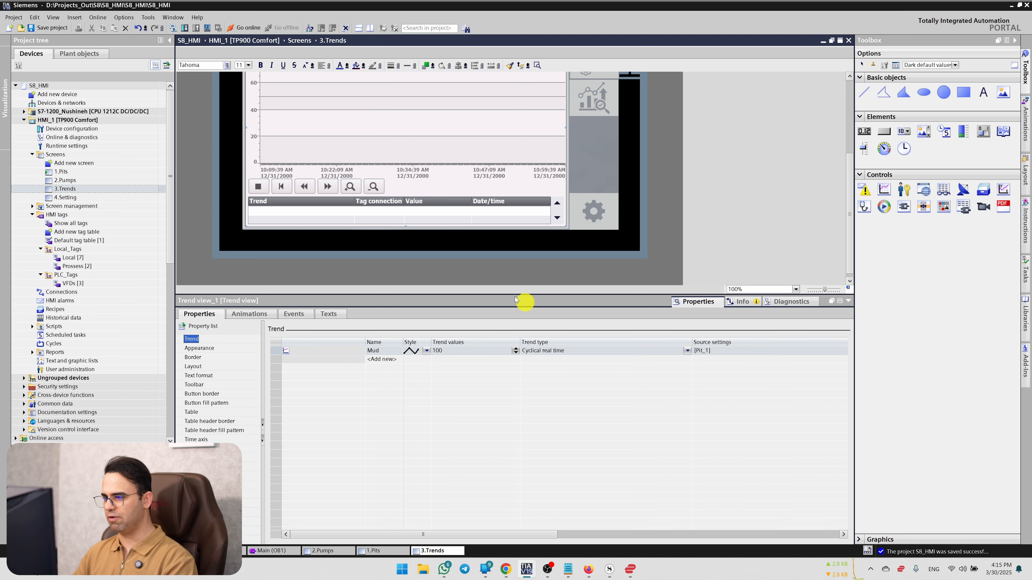
- Save the project, start the HMI runtime simulation and move the simulation window to the middle of the screen
{"action": "left_click", "coordinate": [47, 28]}
{"action": "left_click", "coordinate": [208, 28]}
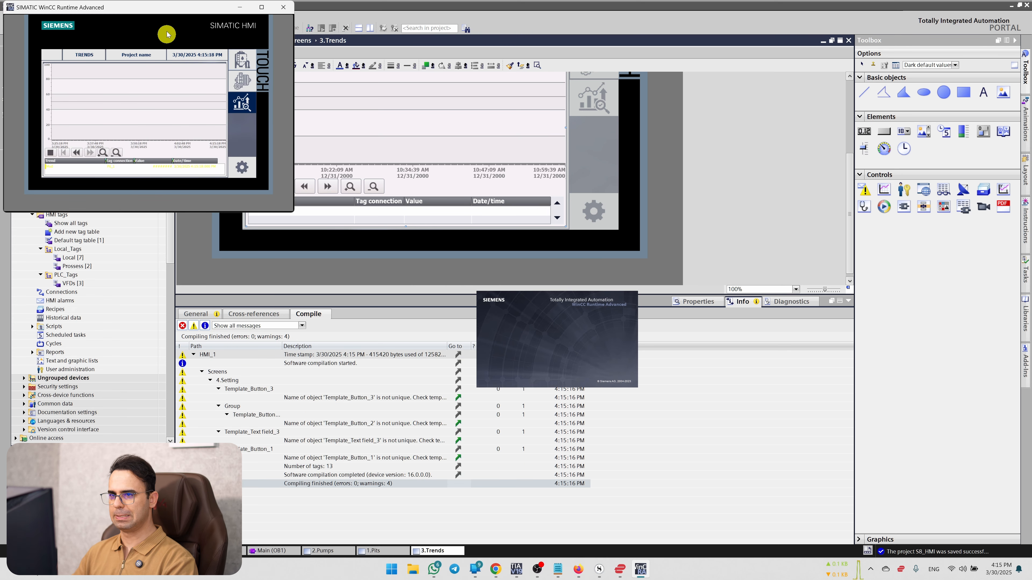
{"action": "left_click_drag", "start_coordinate": [166, 8], "coordinate": [497, 73]}
- Set the pit value to 25 on the simulated Pits screen
{"action": "left_click", "coordinate": [579, 124]}
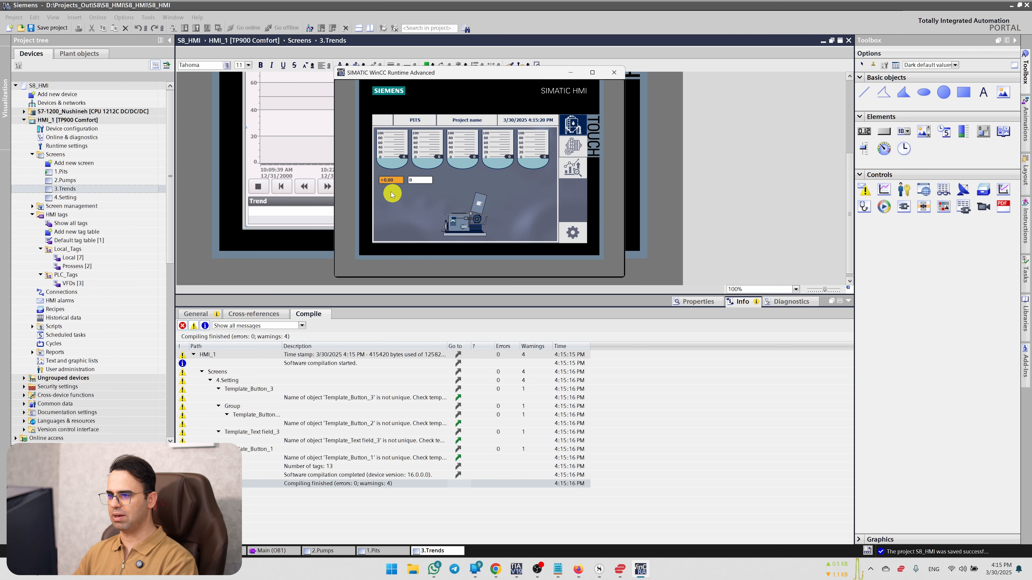
{"action": "left_click", "coordinate": [391, 179]}
{"action": "type", "text": "25"}
{"action": "key", "text": "Return"}
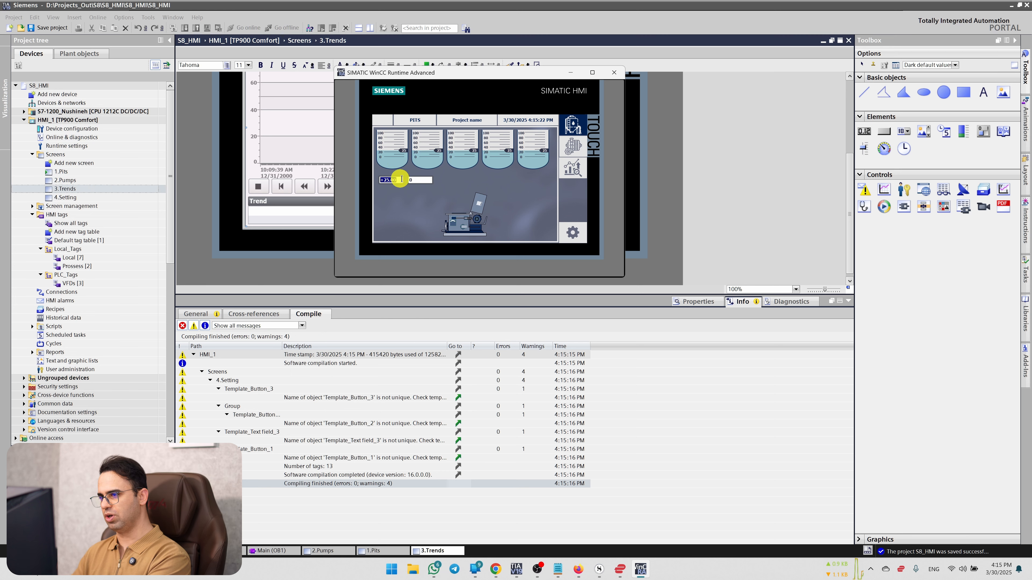
- Request the Pumps screen and log in to the simulated HMI as ADMIN with the account password
{"action": "left_click", "coordinate": [572, 146]}
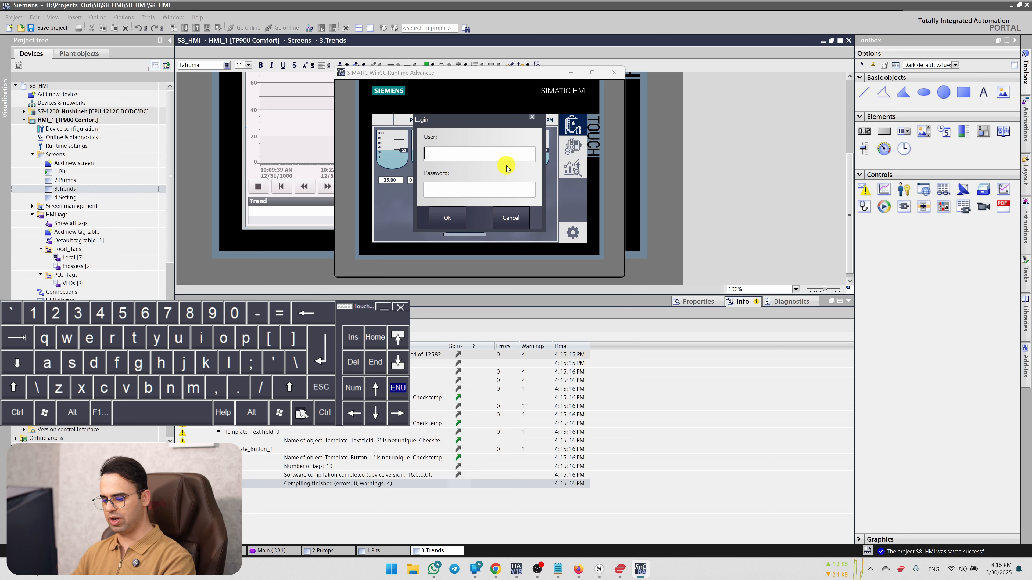
{"action": "type", "text": "ADMIN"}
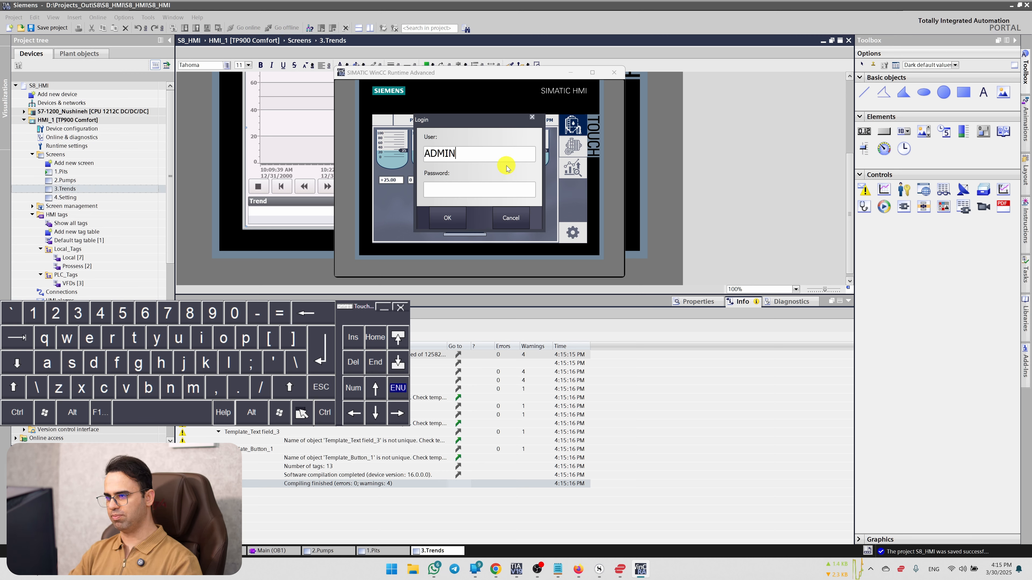
{"action": "type", "text": "**"}
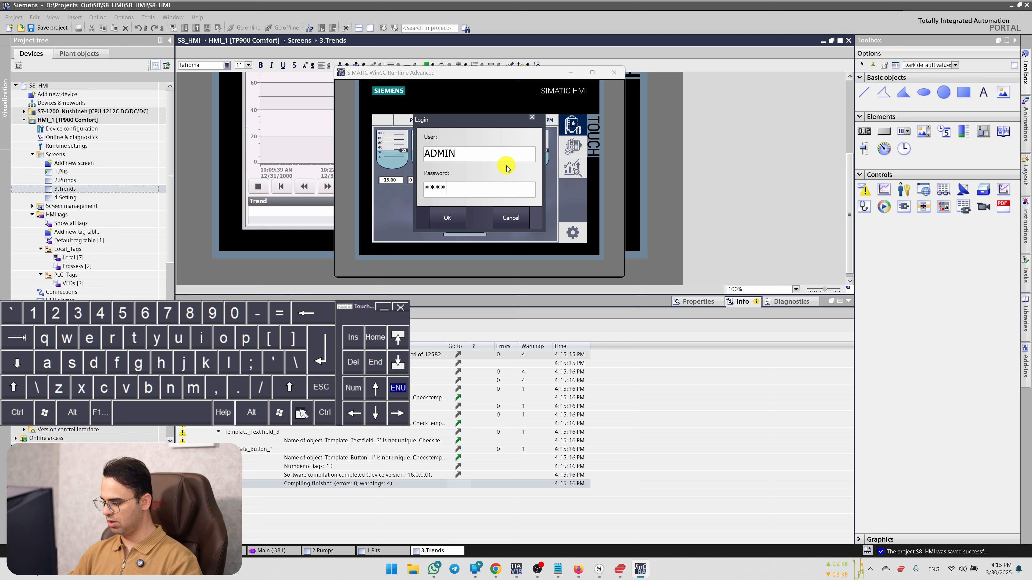
{"action": "left_click", "coordinate": [448, 218]}
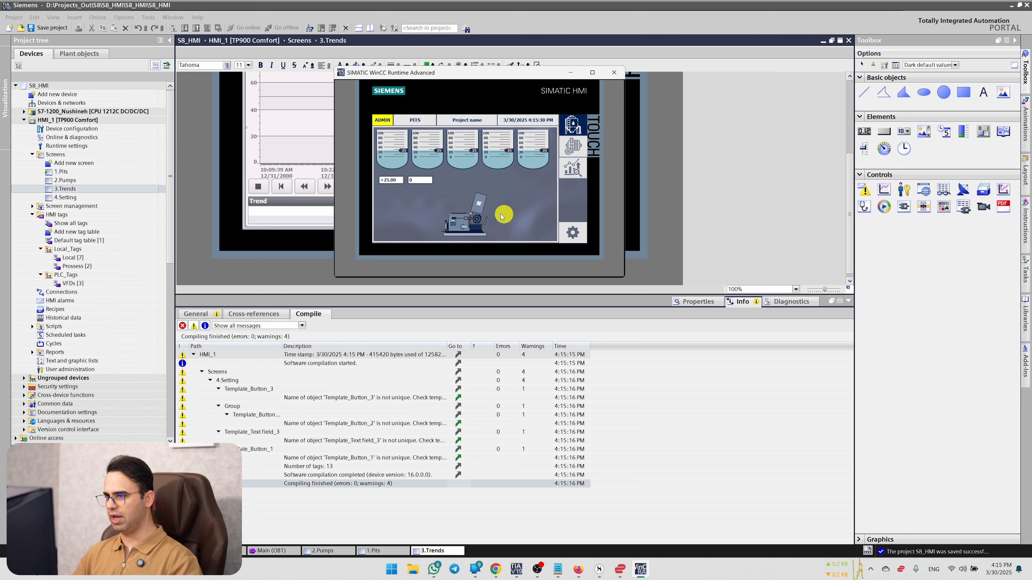
- Check the simulated Trends screen and set the pit value to 45 on the Pits screen
{"action": "left_click", "coordinate": [577, 171]}
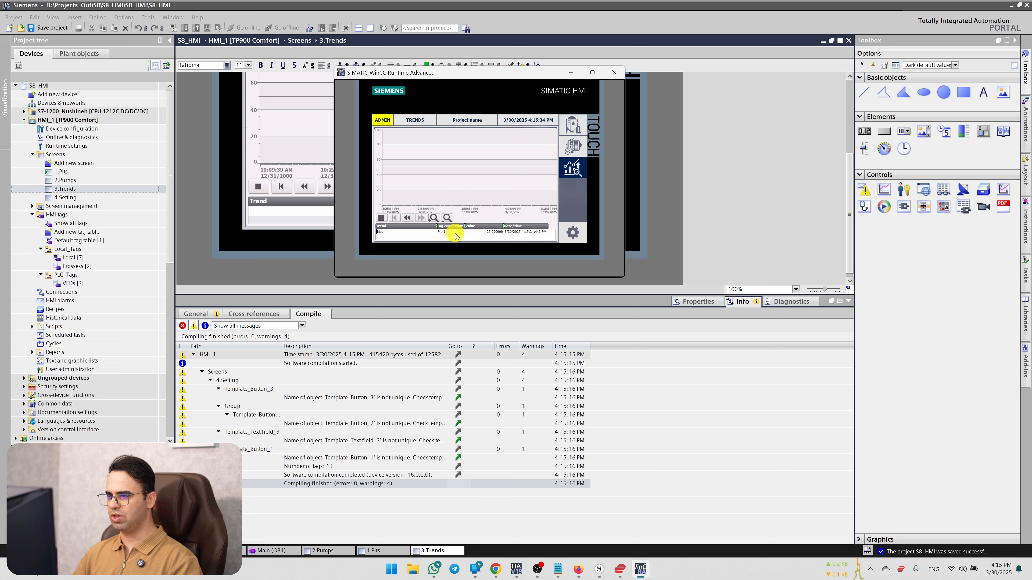
{"action": "left_click", "coordinate": [573, 127]}
{"action": "left_click", "coordinate": [400, 180]}
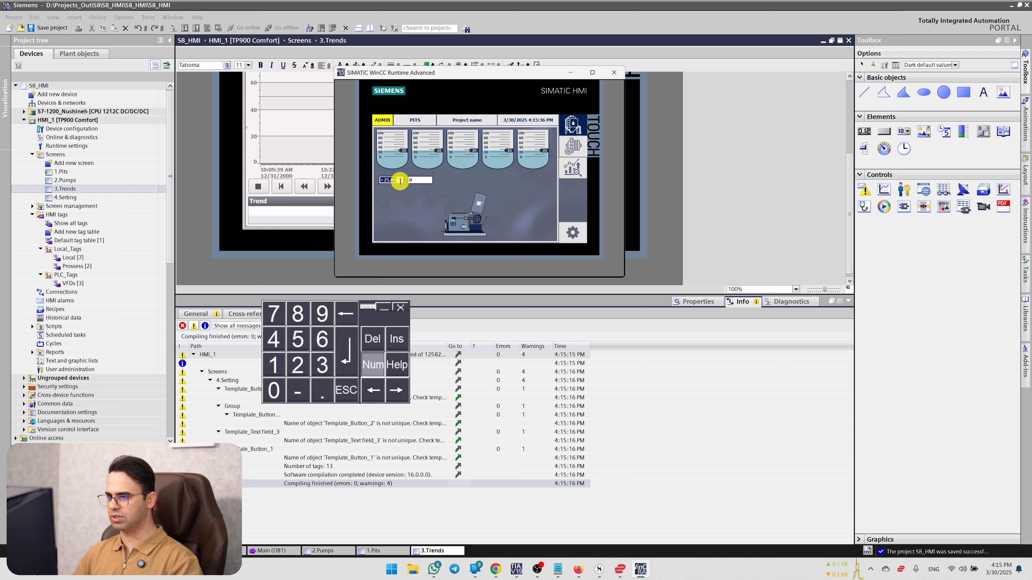
{"action": "left_click", "coordinate": [456, 180]}
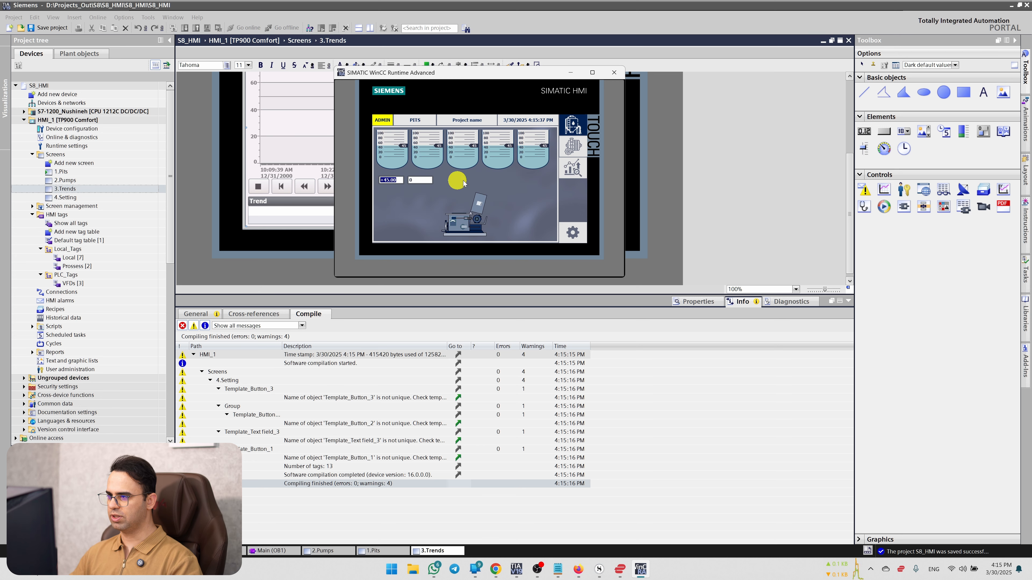
- Show the Mud trend on the simulated Trends screen with its time axis zoomed in, and enlarge the simulation window
{"action": "left_click", "coordinate": [571, 173]}
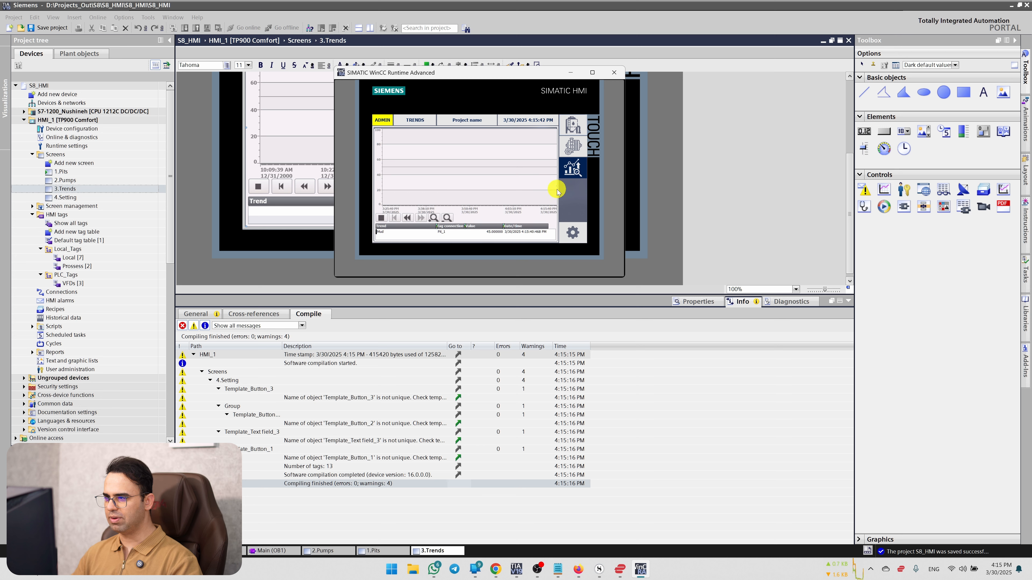
{"action": "left_click", "coordinate": [433, 217]}
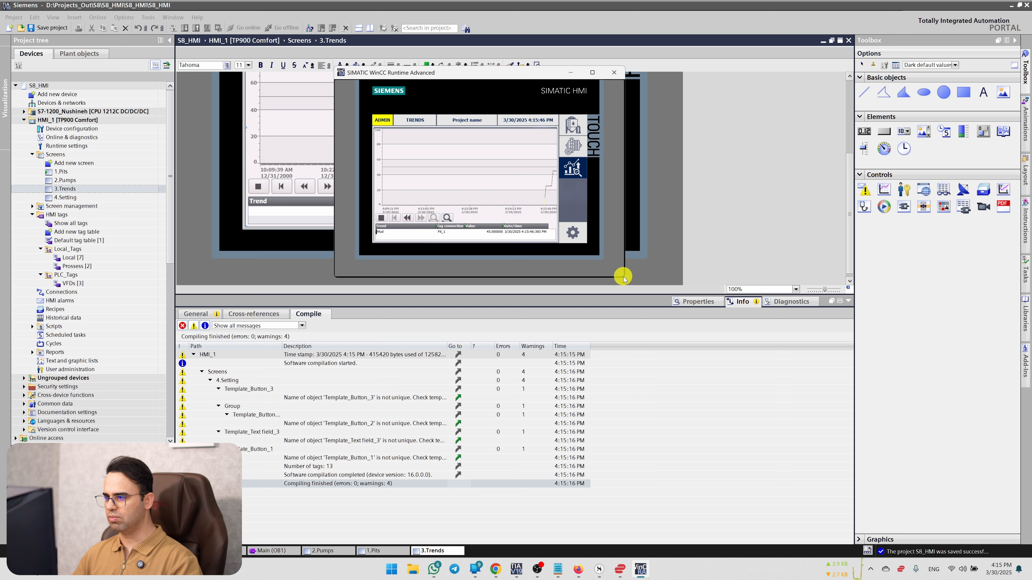
{"action": "left_click_drag", "start_coordinate": [623, 280], "coordinate": [678, 301]}
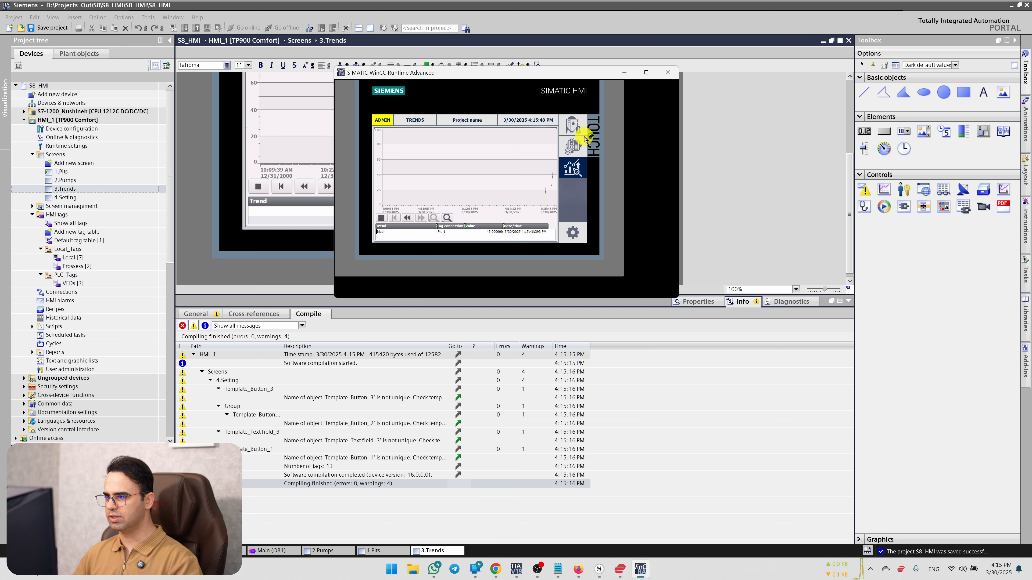
- Vary the pit value on the simulated Pits screen through 75 and 10, ending at 55
{"action": "left_click", "coordinate": [574, 127]}
{"action": "left_click", "coordinate": [399, 179]}
{"action": "type", "text": "75"}
{"action": "key", "text": "Return"}
{"action": "key", "text": "Return"}
{"action": "type", "text": "10"}
{"action": "key", "text": "Return"}
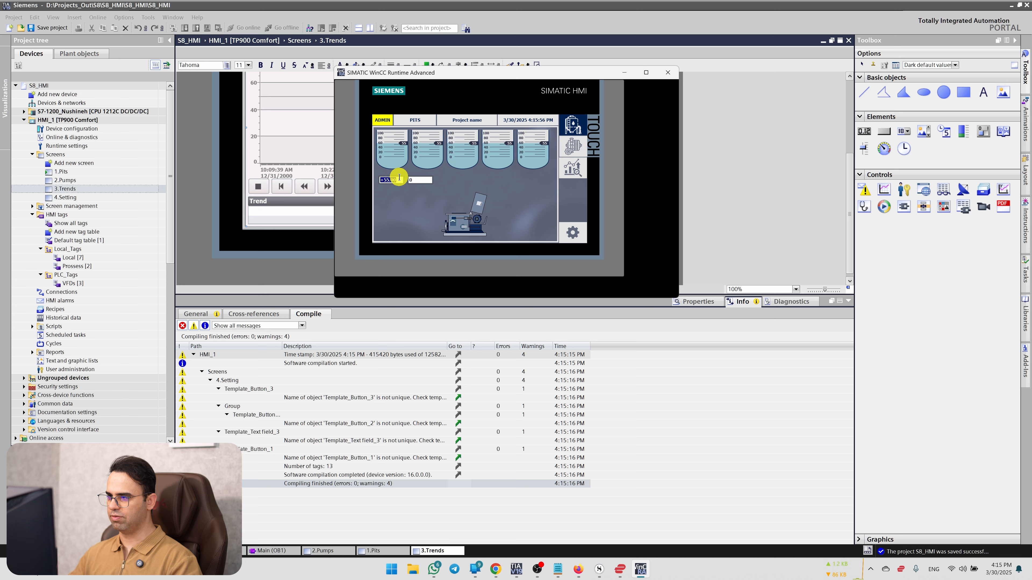
- View the varied pit values on the simulated Trends screen, zooming in on the time axis
{"action": "left_click", "coordinate": [572, 167]}
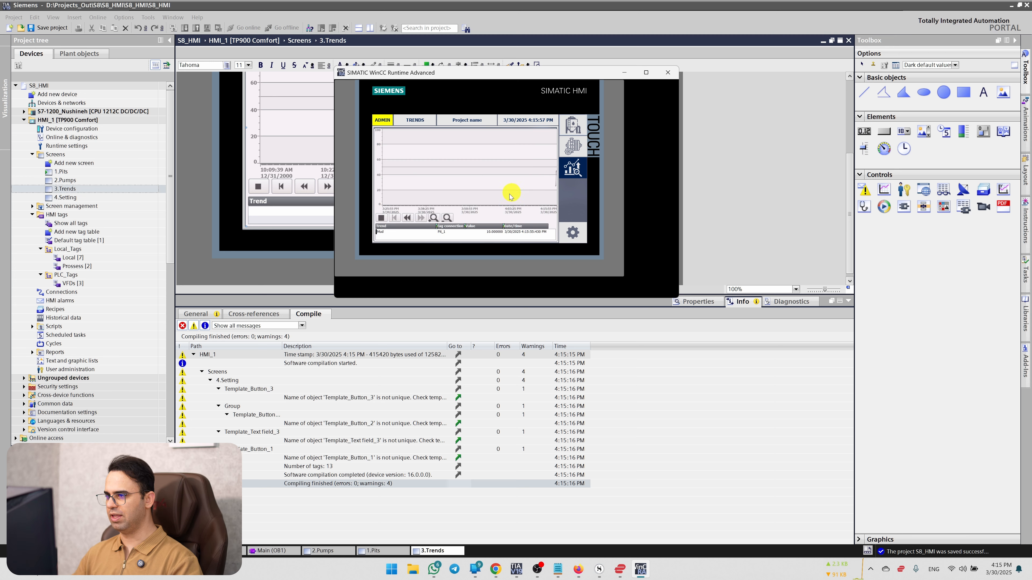
{"action": "left_click", "coordinate": [434, 219]}
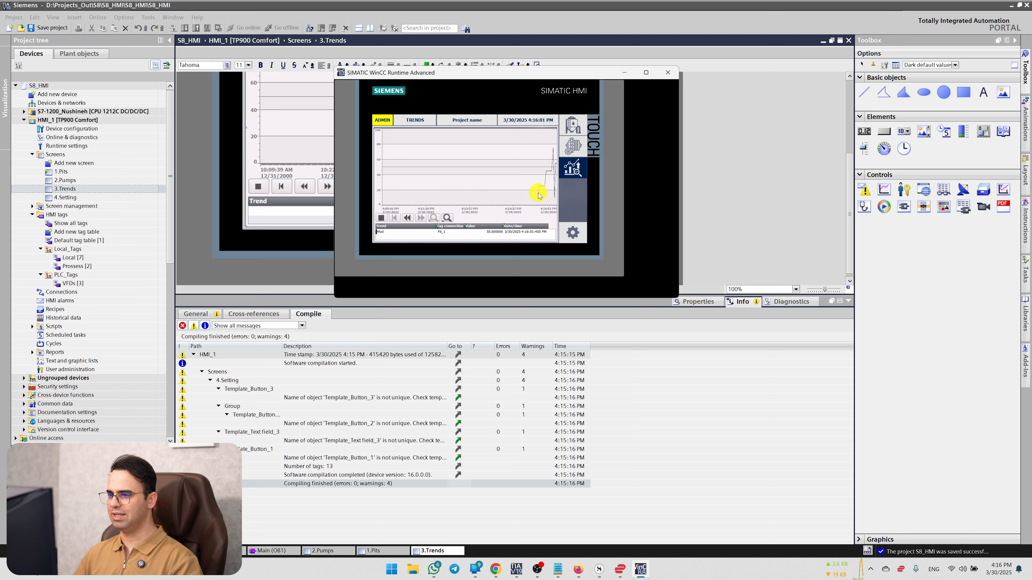